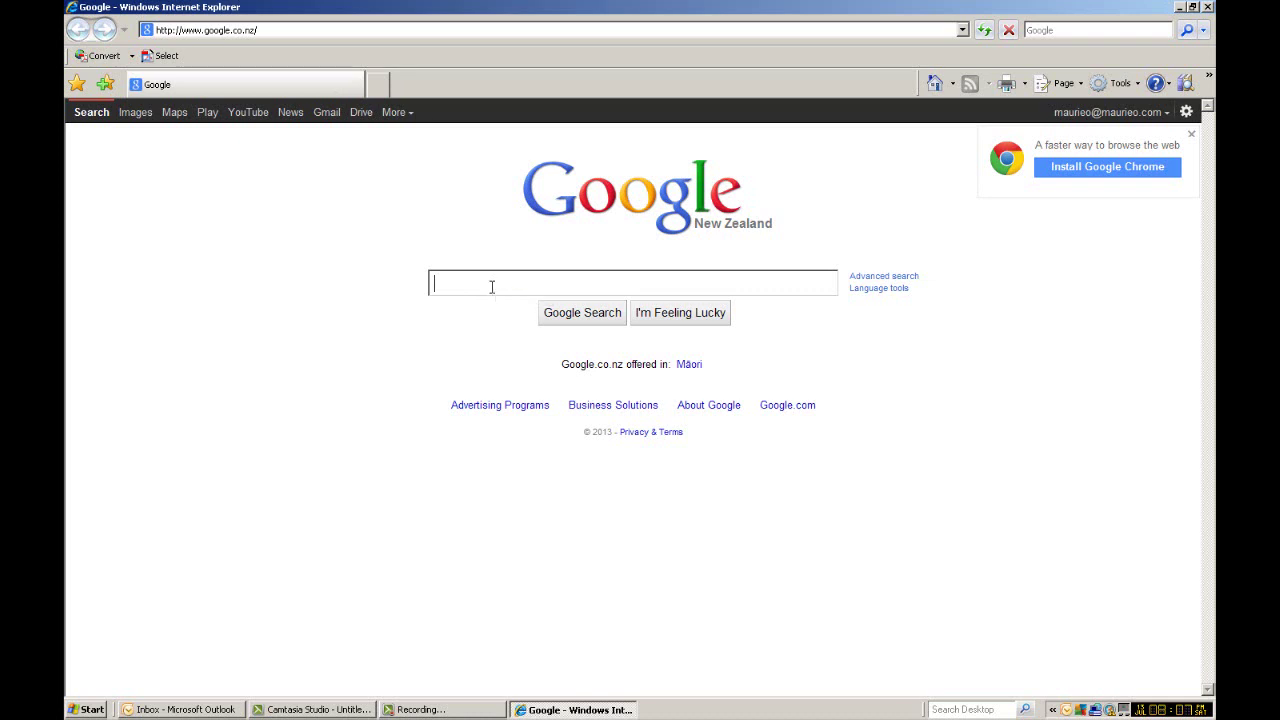
- Search Google for "boppoly" and open the Bay Of Plenty Polytechnic website
type("boppoly")
key("Return")
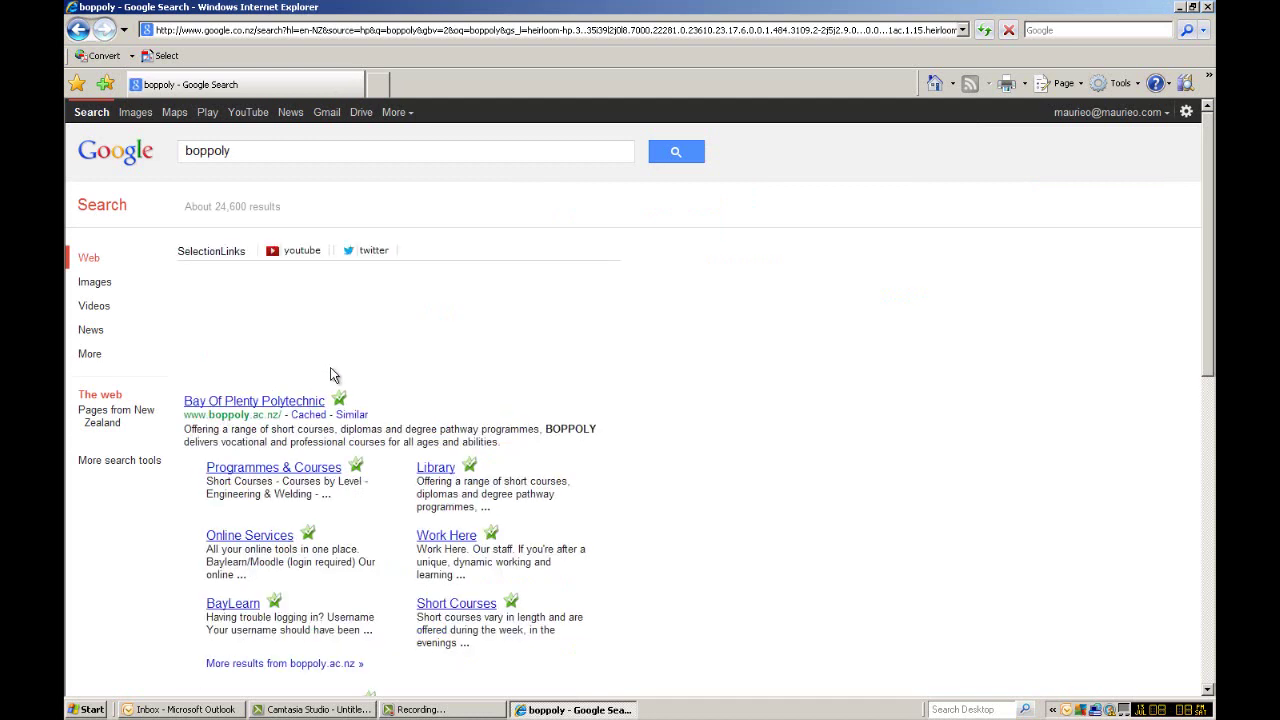
left_click(293, 404)
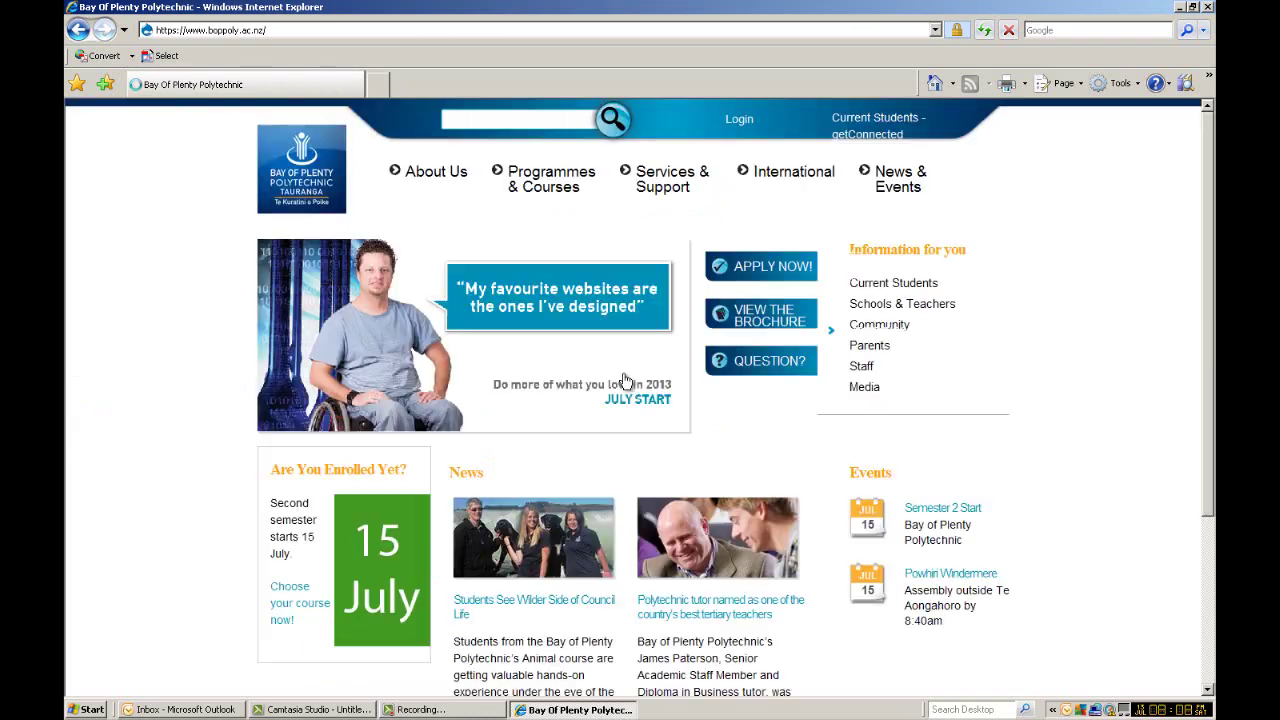
- Go to the polytechnic's Baylearn/Moodle eLearning page and follow its Moodle link to the login page
scroll(670, 544, "down", 5)
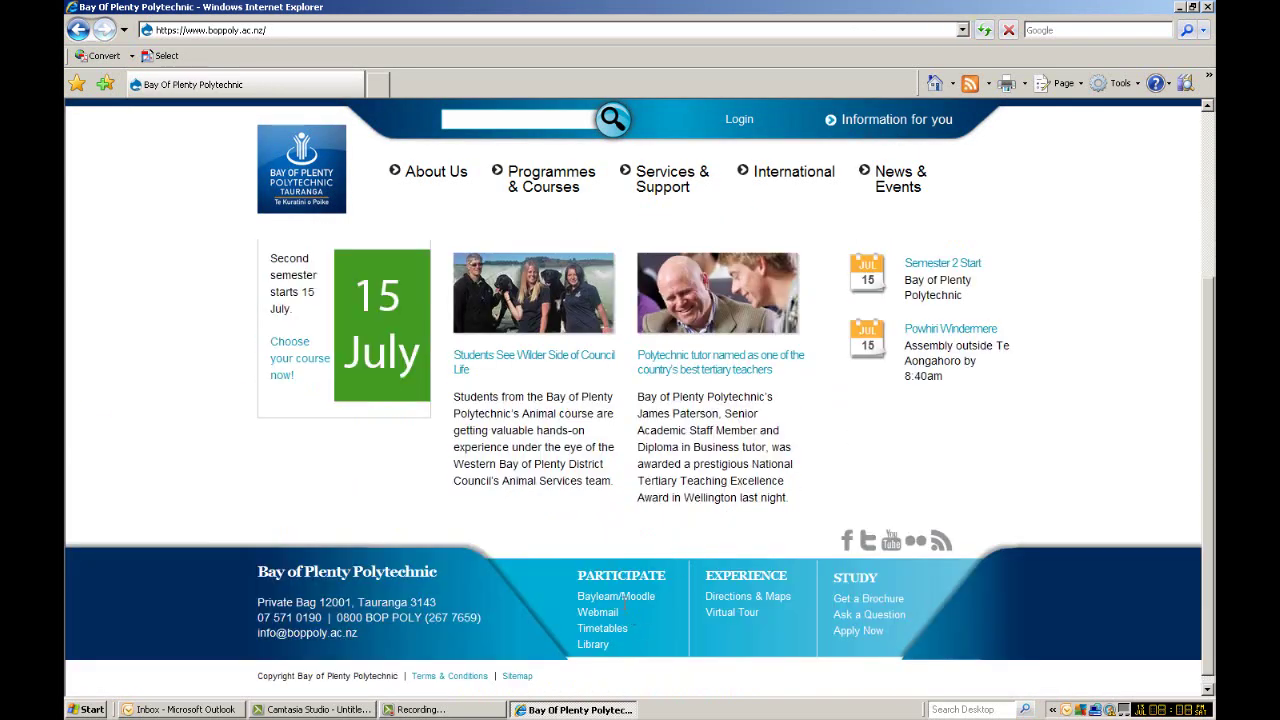
left_click(622, 598)
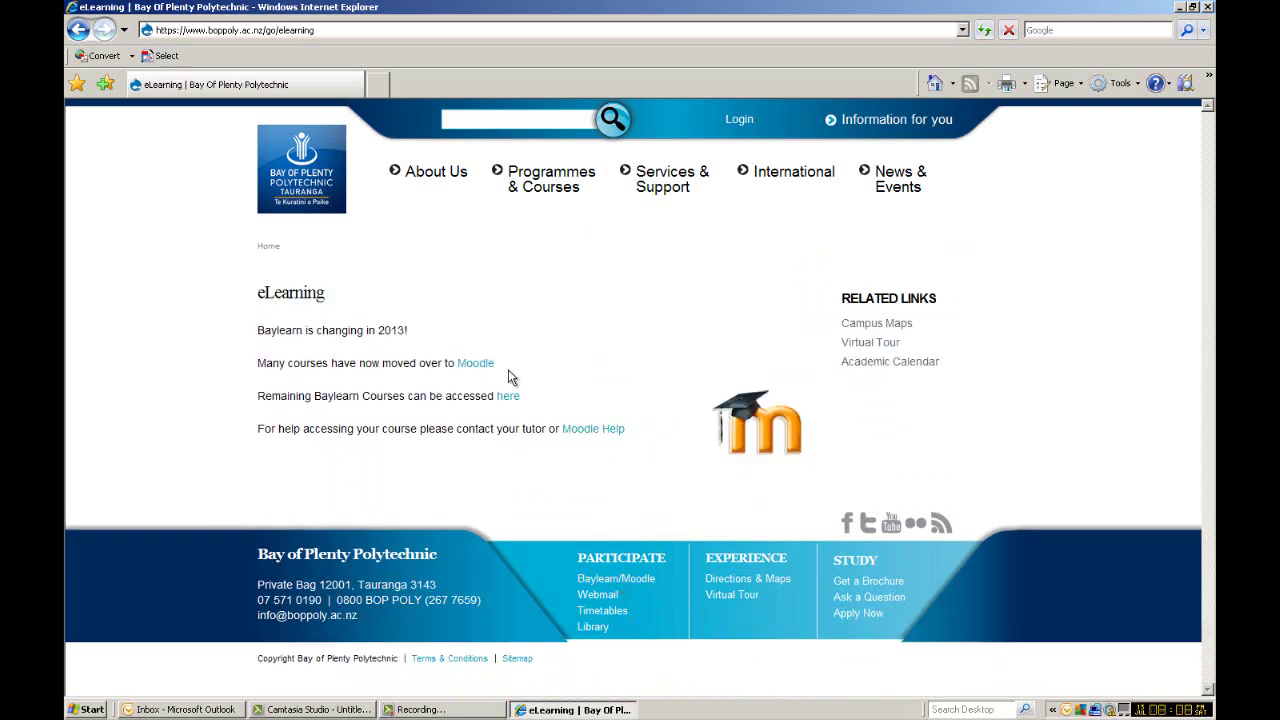
left_click(474, 366)
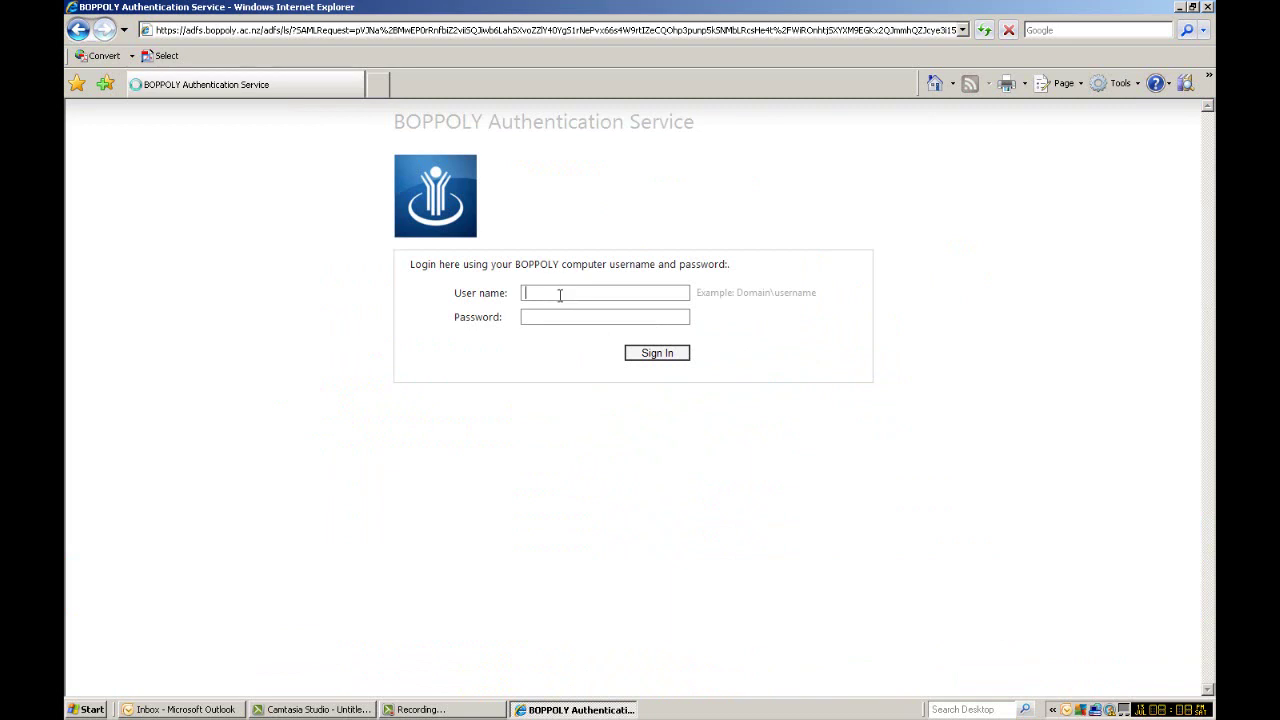
- Sign in to Moodle with the BOPPOLY computer username and the account password
type("mo")
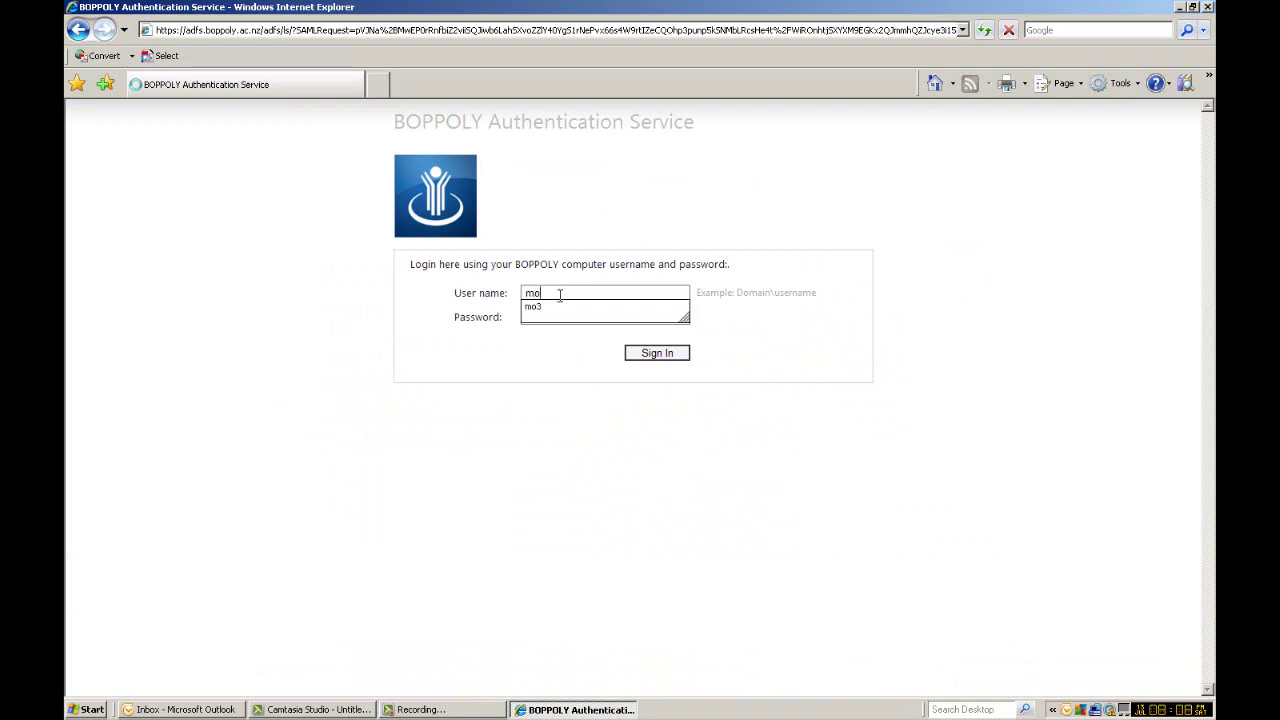
type("3")
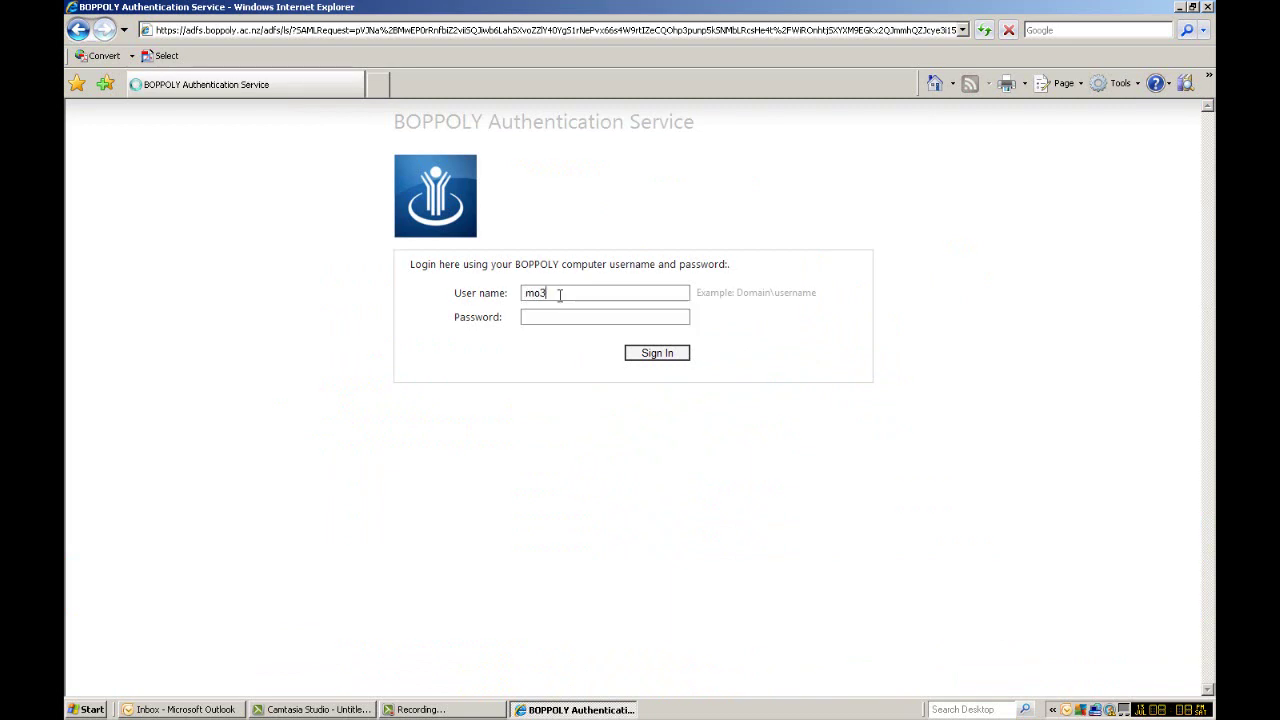
key("Tab")
type("********")
left_click(647, 355)
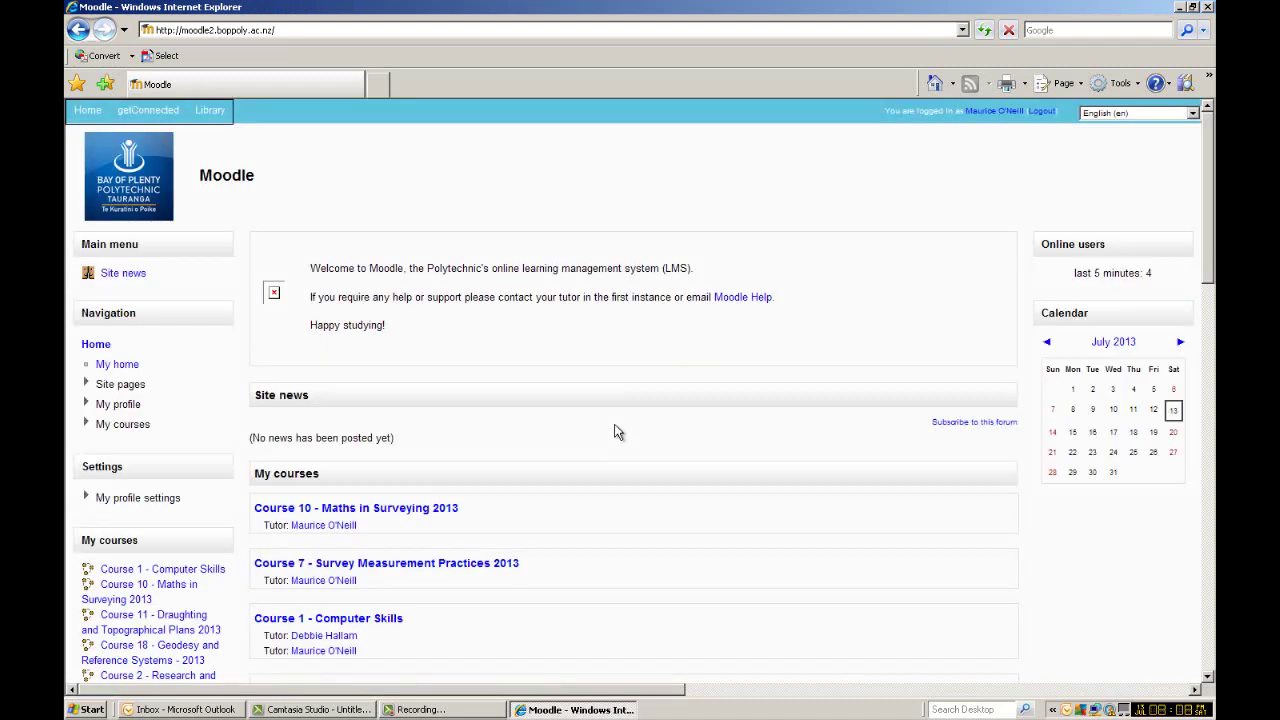
- Open the DE4202 - Land Surveying 1 - 2013 course from the list of enrolled courses
scroll(615, 432, "down", 6)
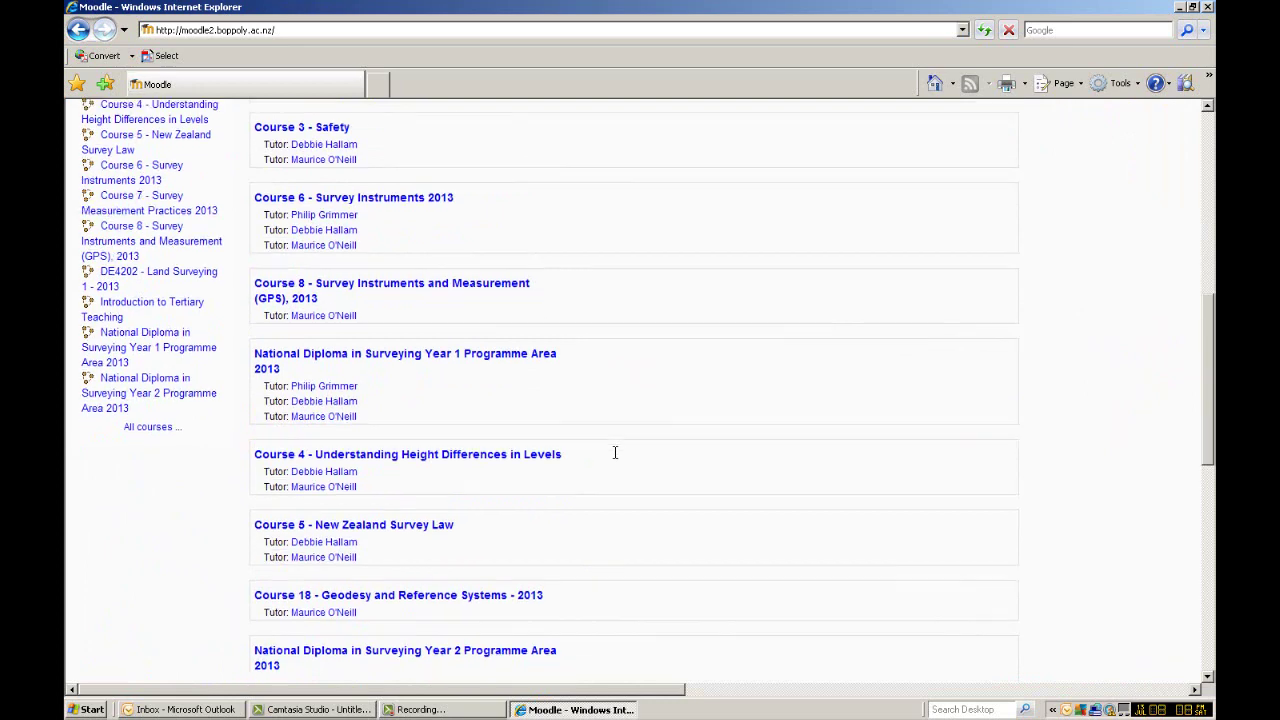
scroll(870, 430, "down", 8)
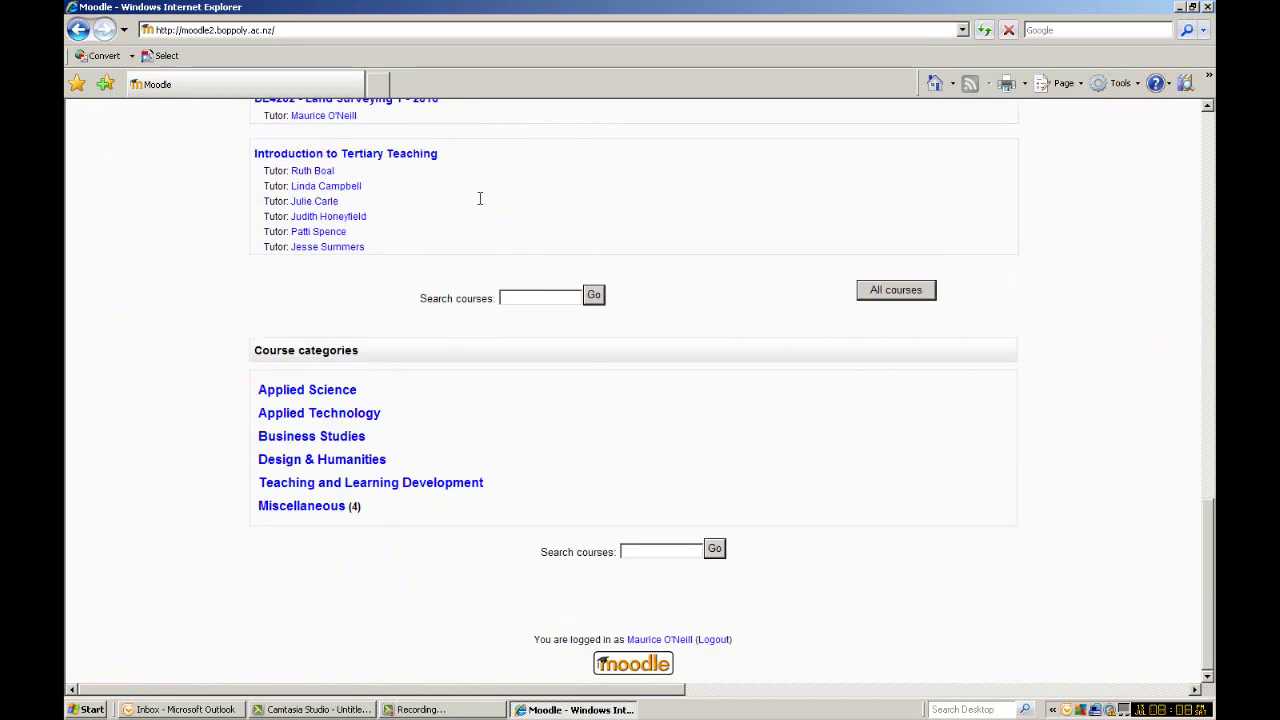
scroll(484, 202, "up", 4)
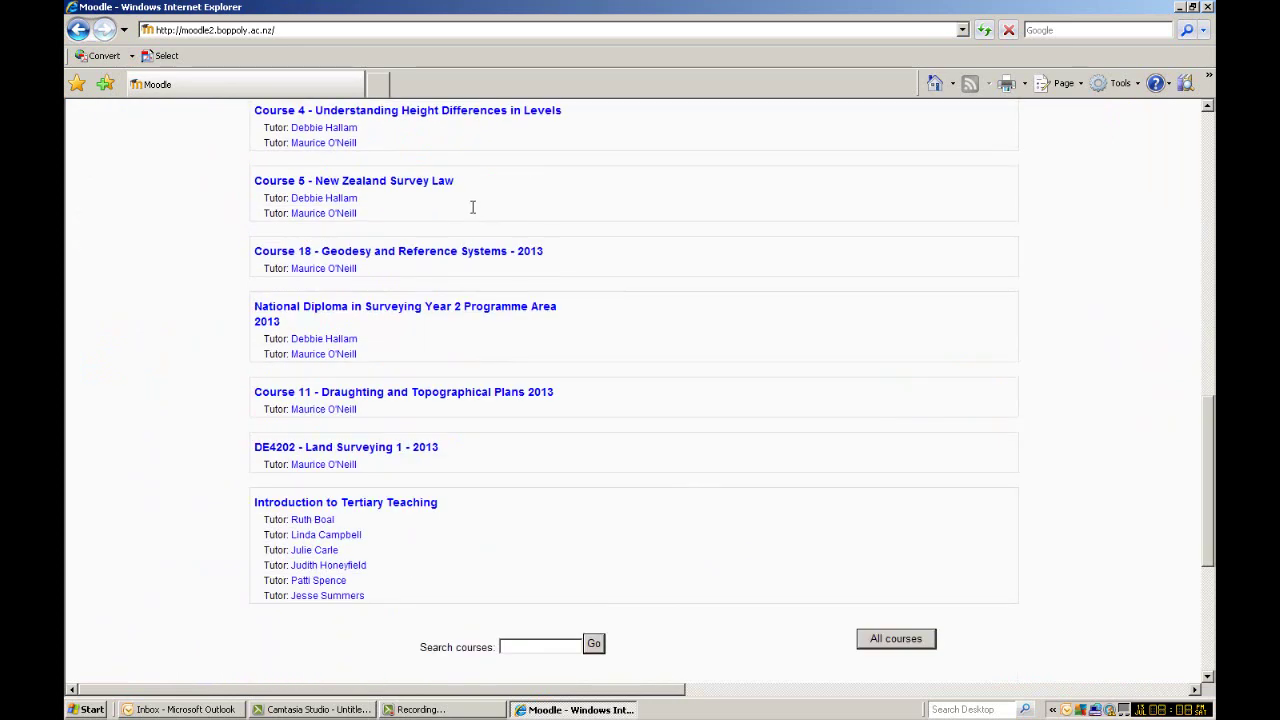
left_click(377, 451)
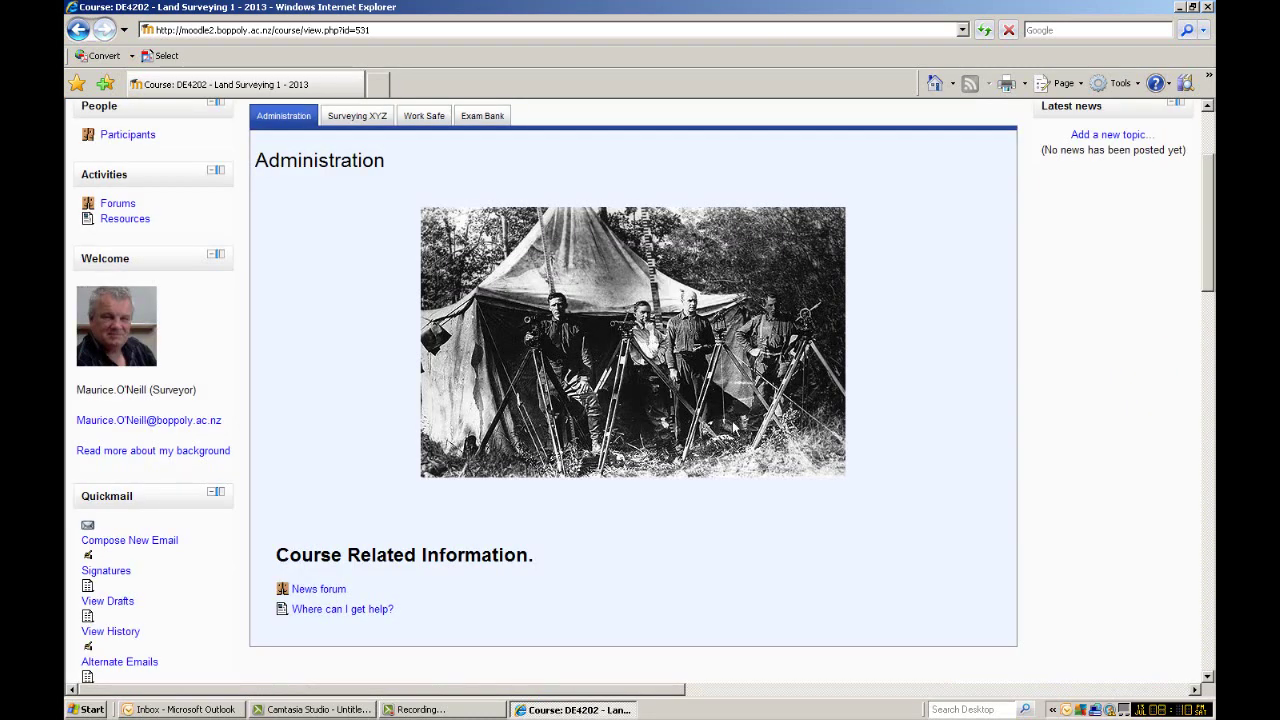
- Open the Analysis Form PDF from the Safety Analysis Activity in the course's Work Safe section and maximize its window
scroll(732, 421, "up", 3)
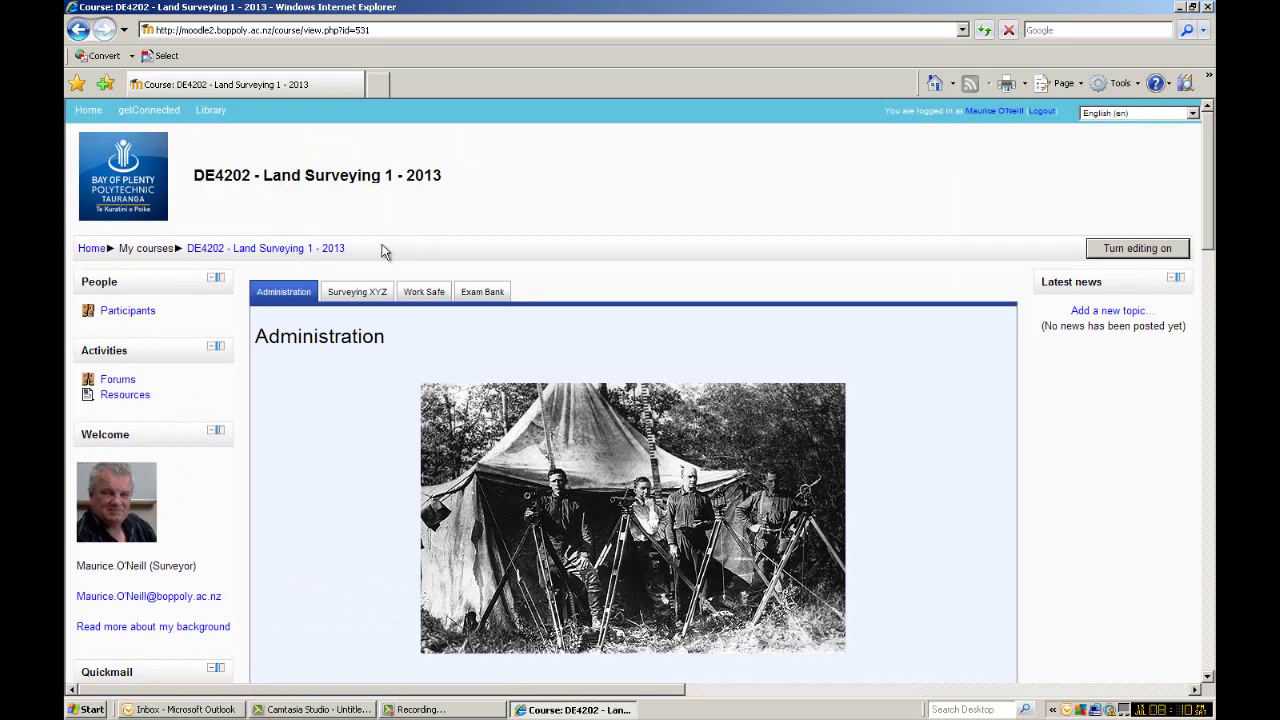
left_click(418, 296)
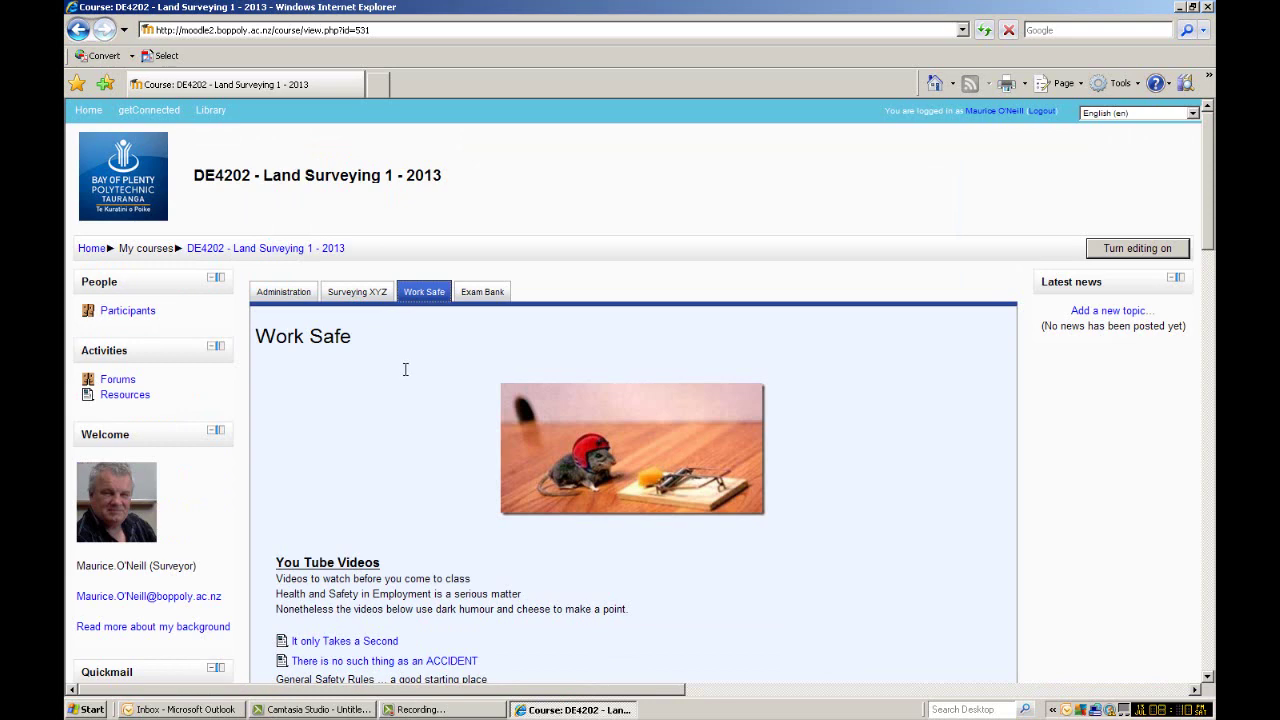
scroll(405, 369, "down", 10)
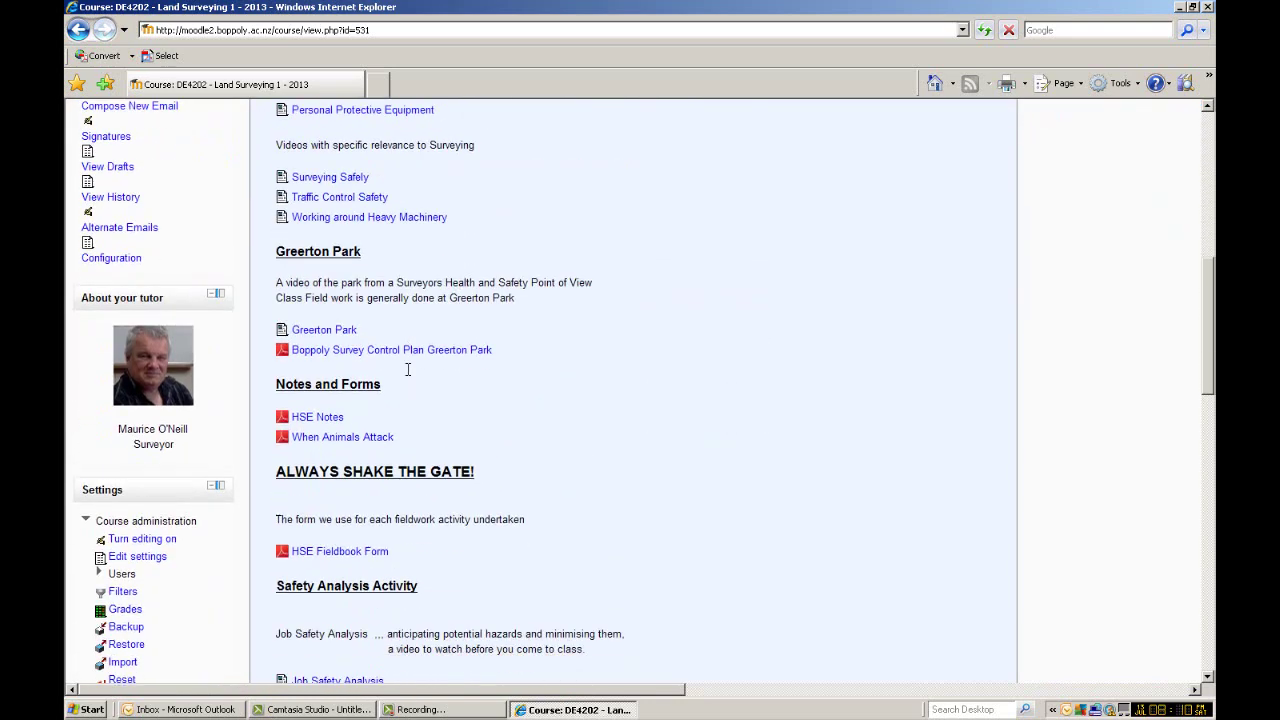
scroll(407, 369, "down", 6)
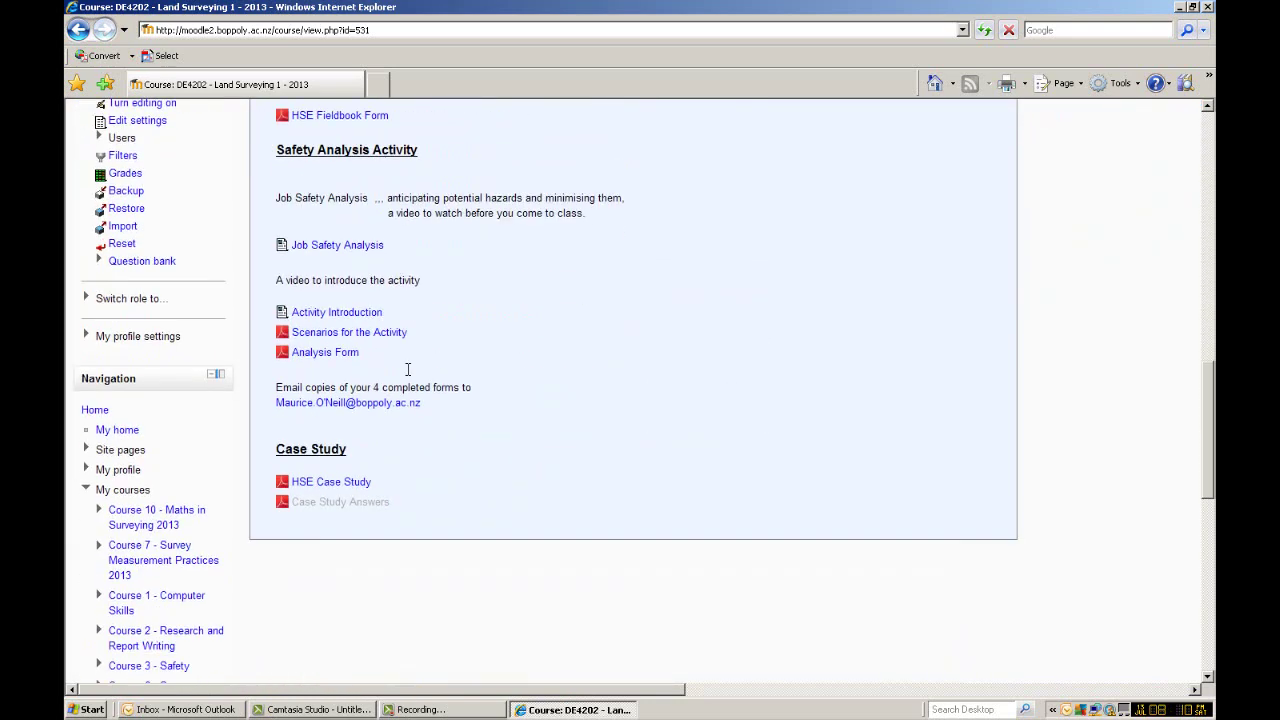
left_click(326, 353)
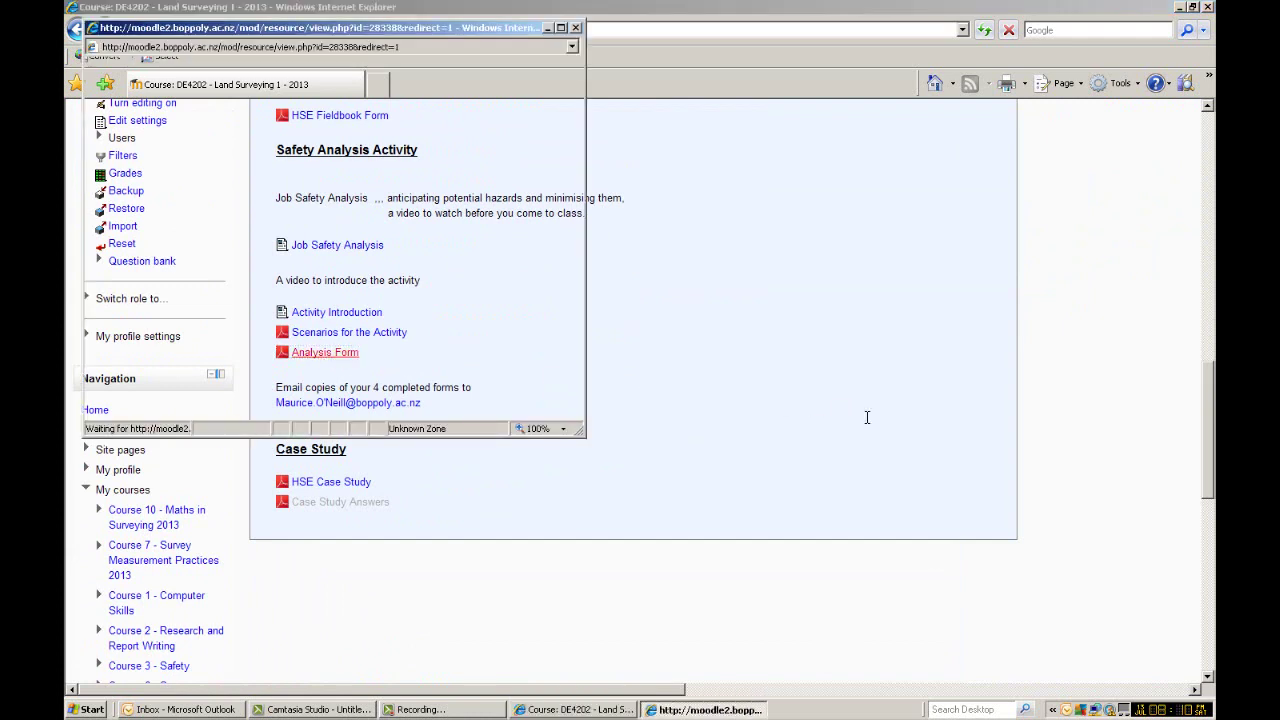
left_click(561, 27)
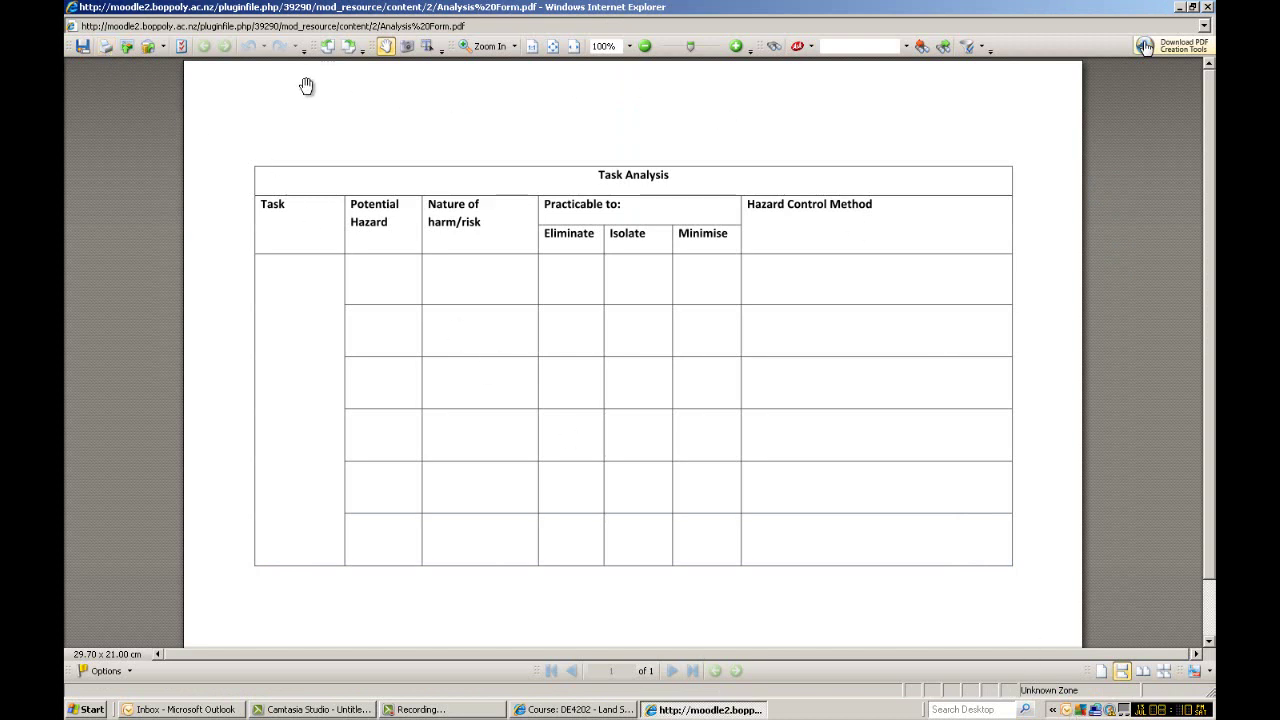
- Start saving a copy of the Analysis Form PDF, choosing the COURSE ND - ENGINEERING folder inside BOPPOLY as the location
left_click(85, 48)
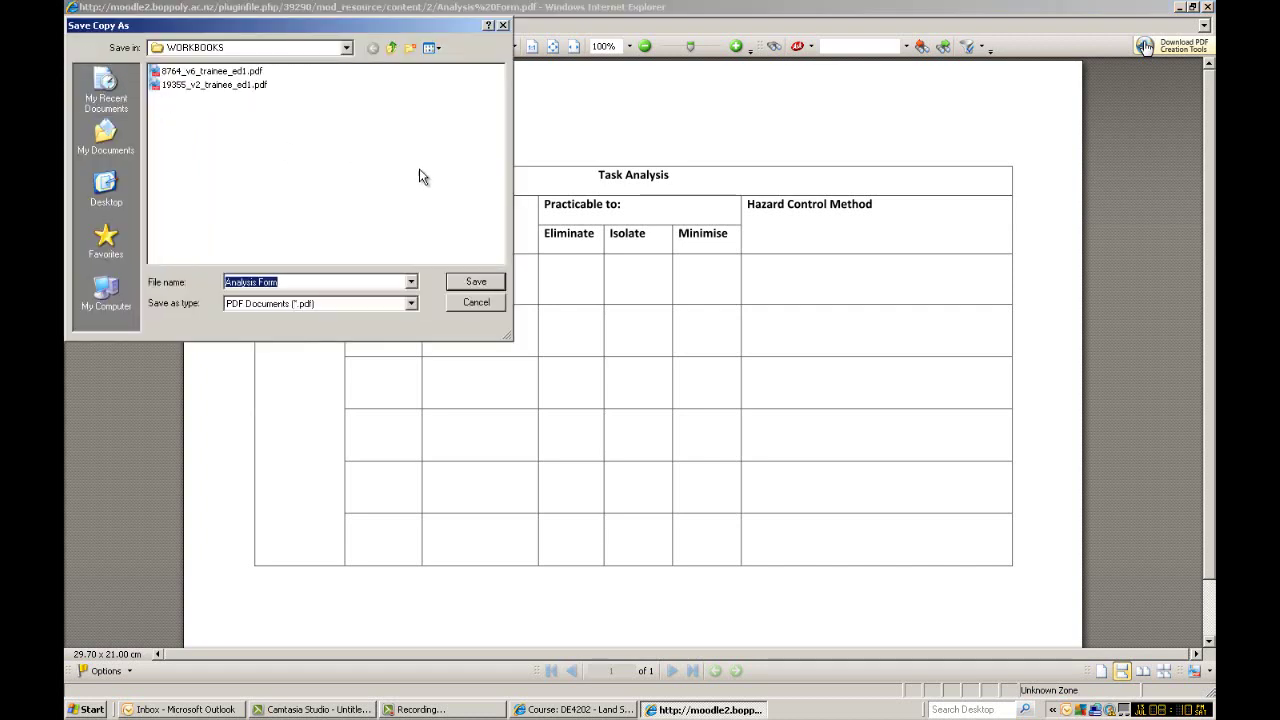
left_click(350, 52)
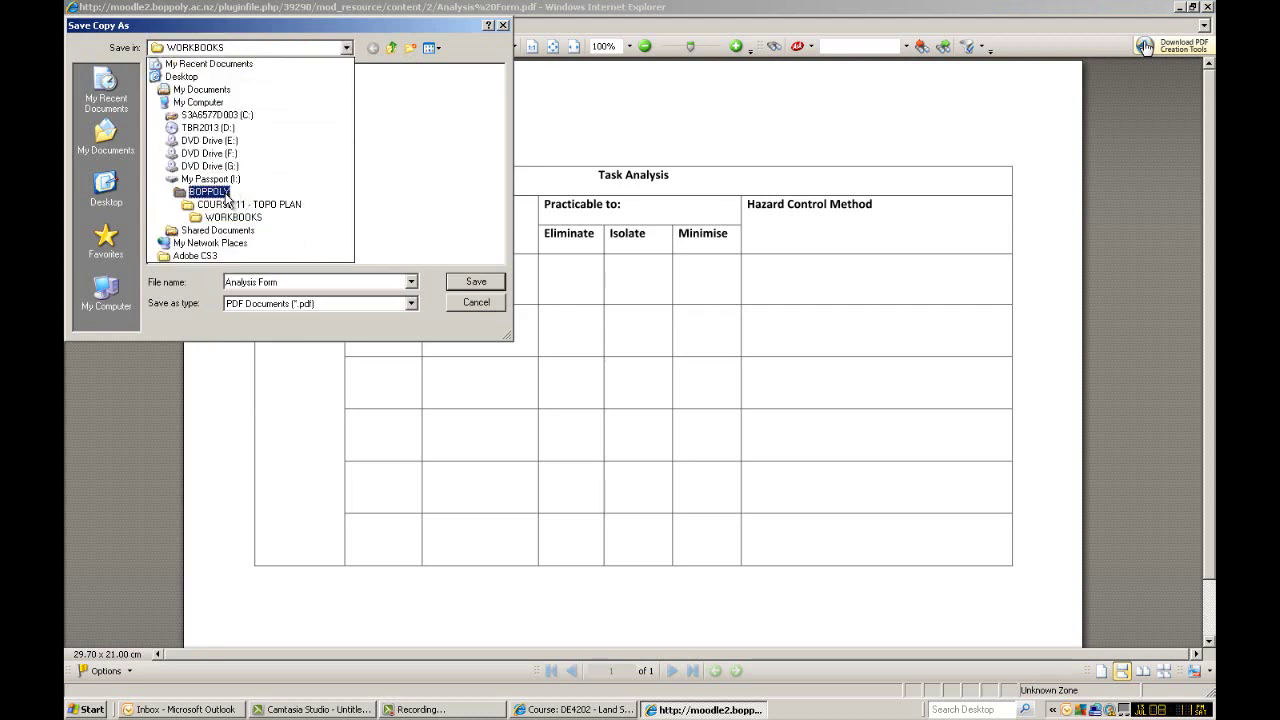
left_click(226, 196)
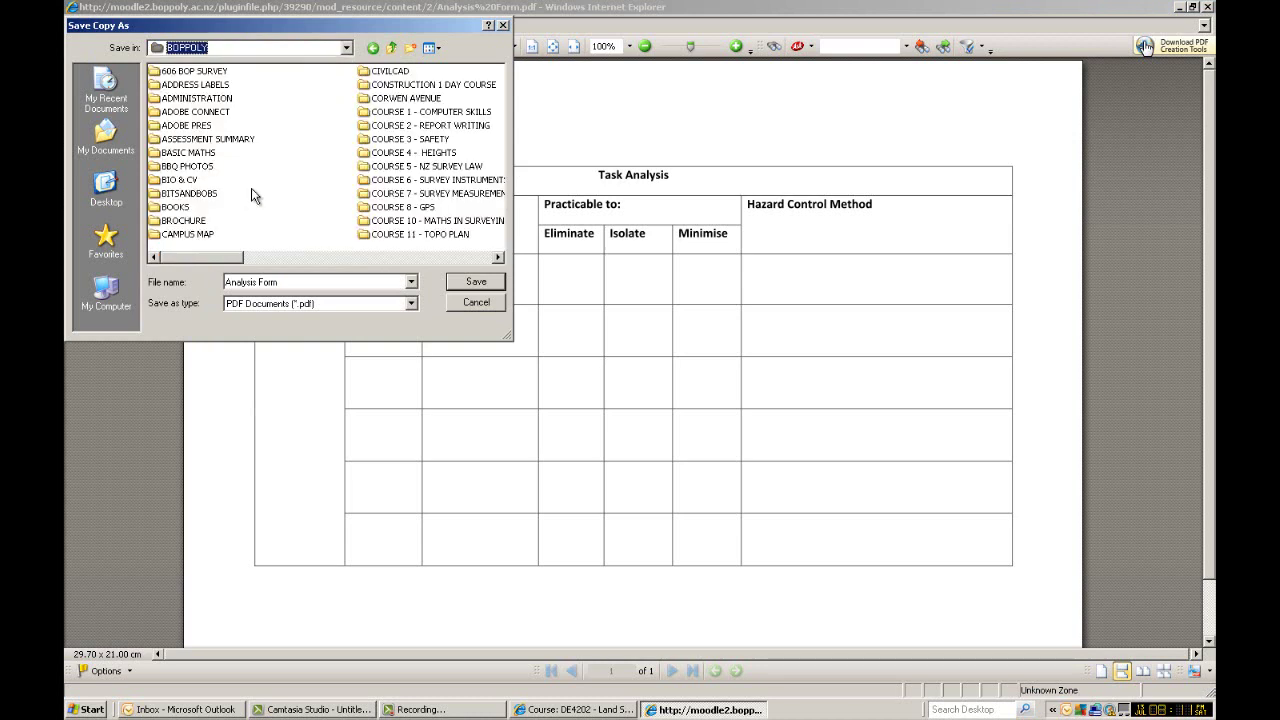
left_click(499, 258)
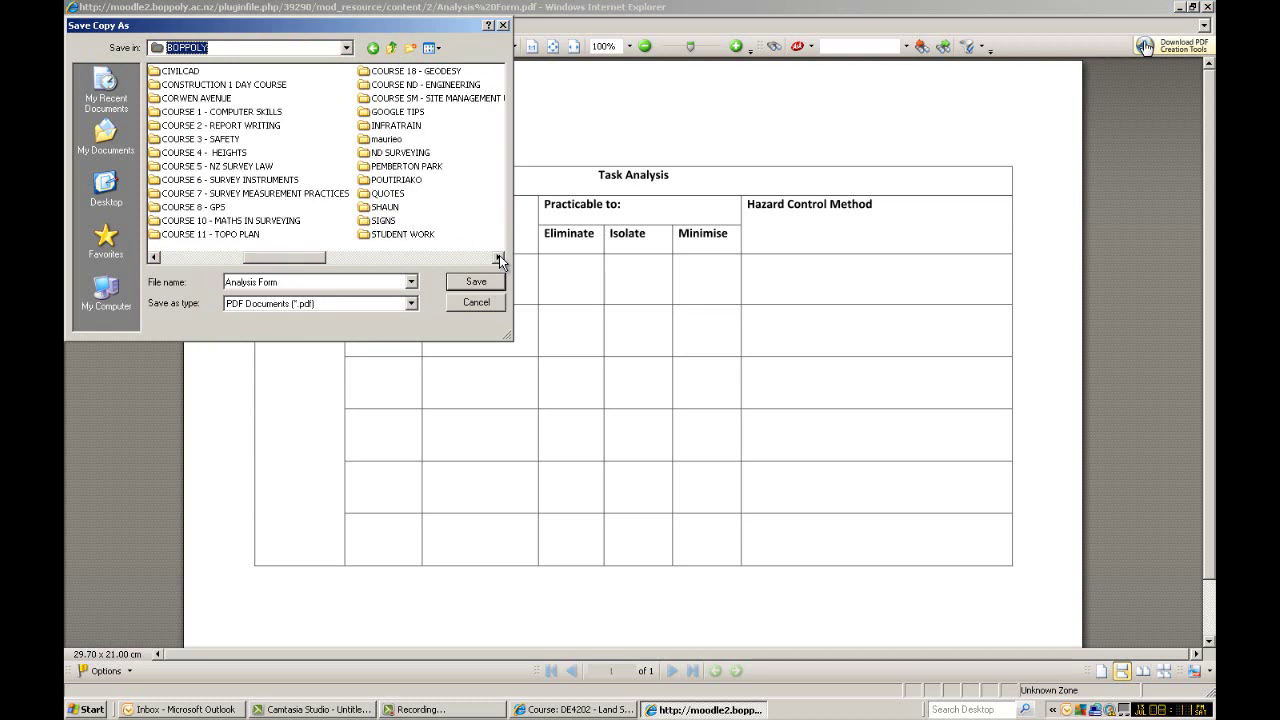
double_click(437, 85)
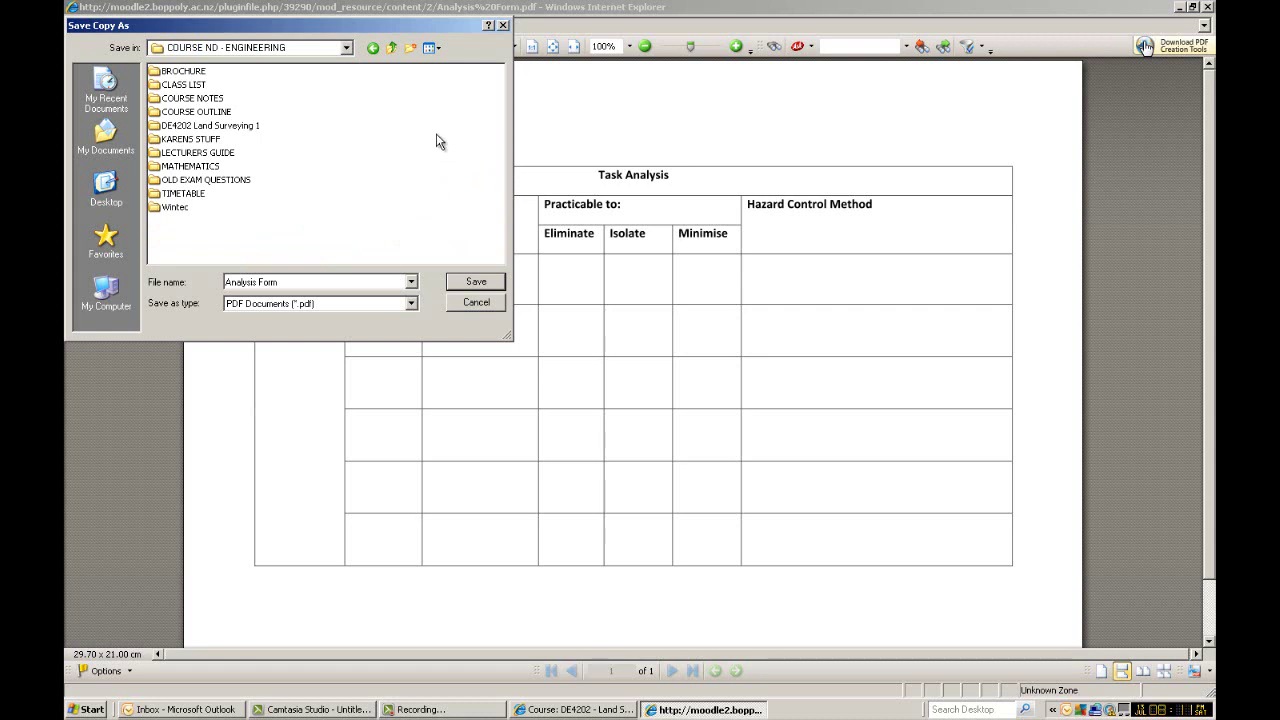
- Create a new folder named TEMP in COURSE ND - ENGINEERING and save the Analysis Form PDF in it
left_click(410, 47)
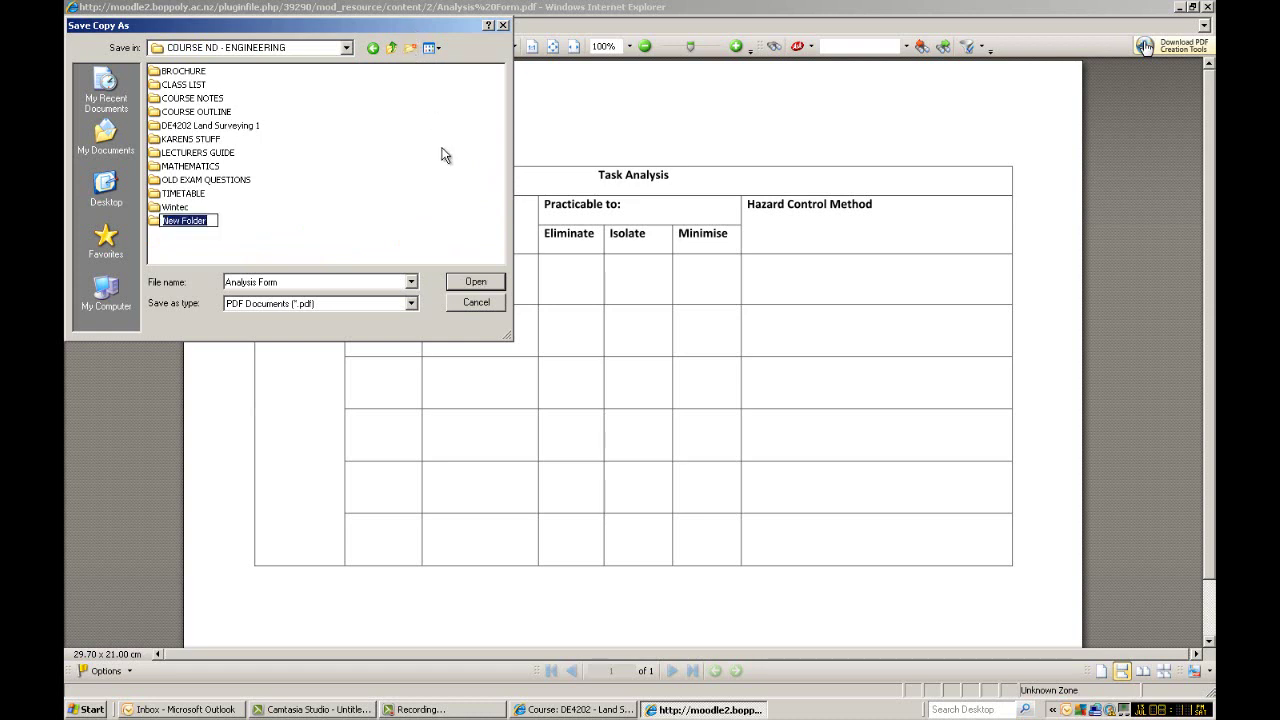
type("tem")
type("MP")
double_click(166, 221)
left_click(476, 281)
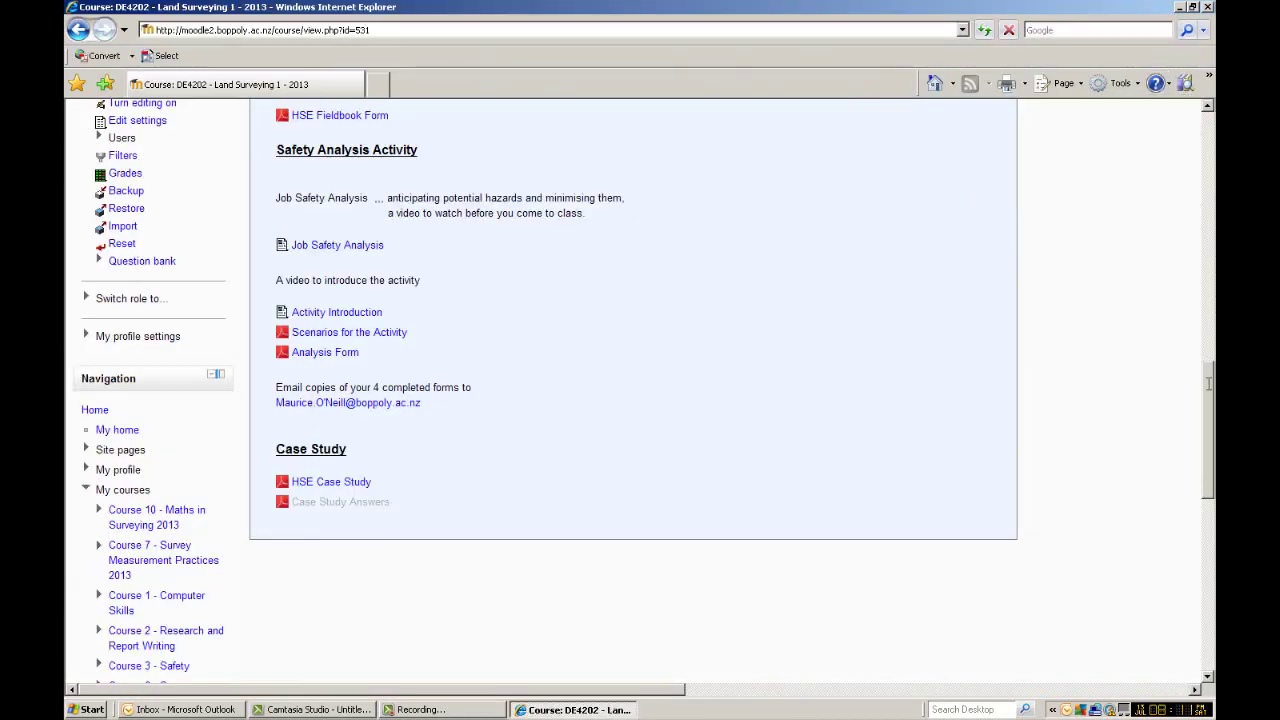
- Close the course page's browser window and open Windows Explorer with the folder tree from the desktop
left_click_drag(1211, 380, 1192, 118)
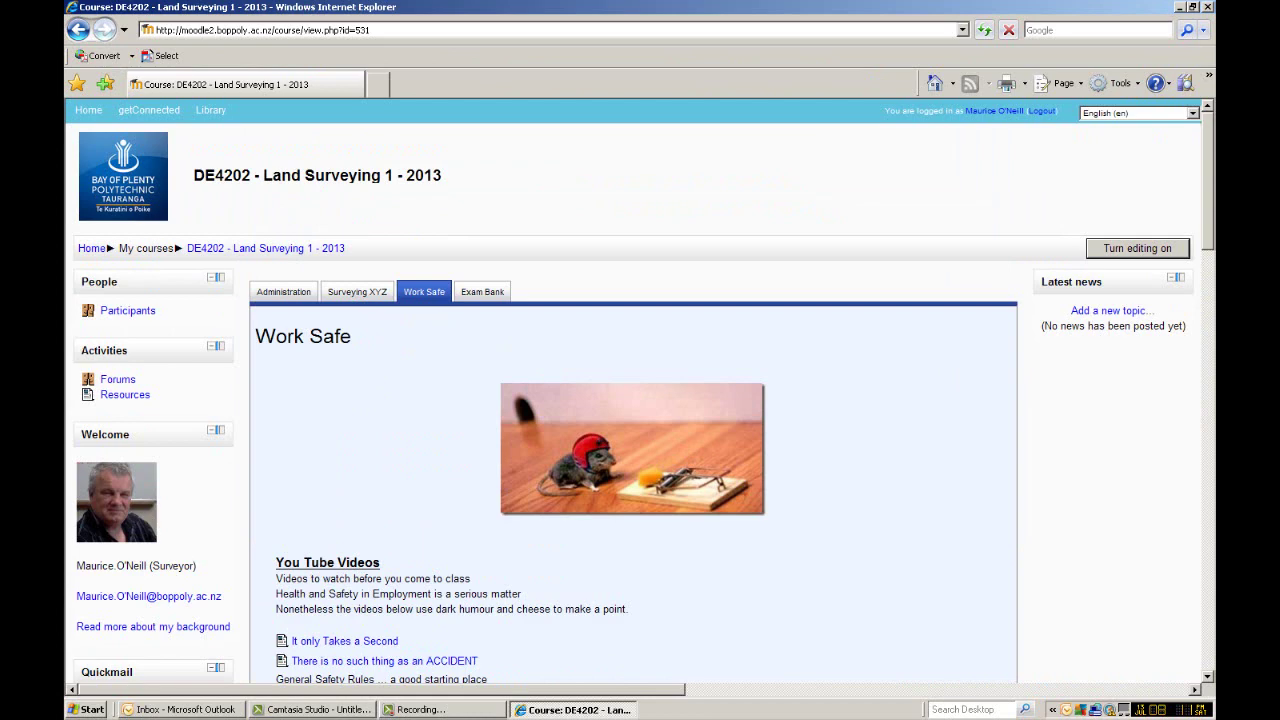
left_click(1208, 8)
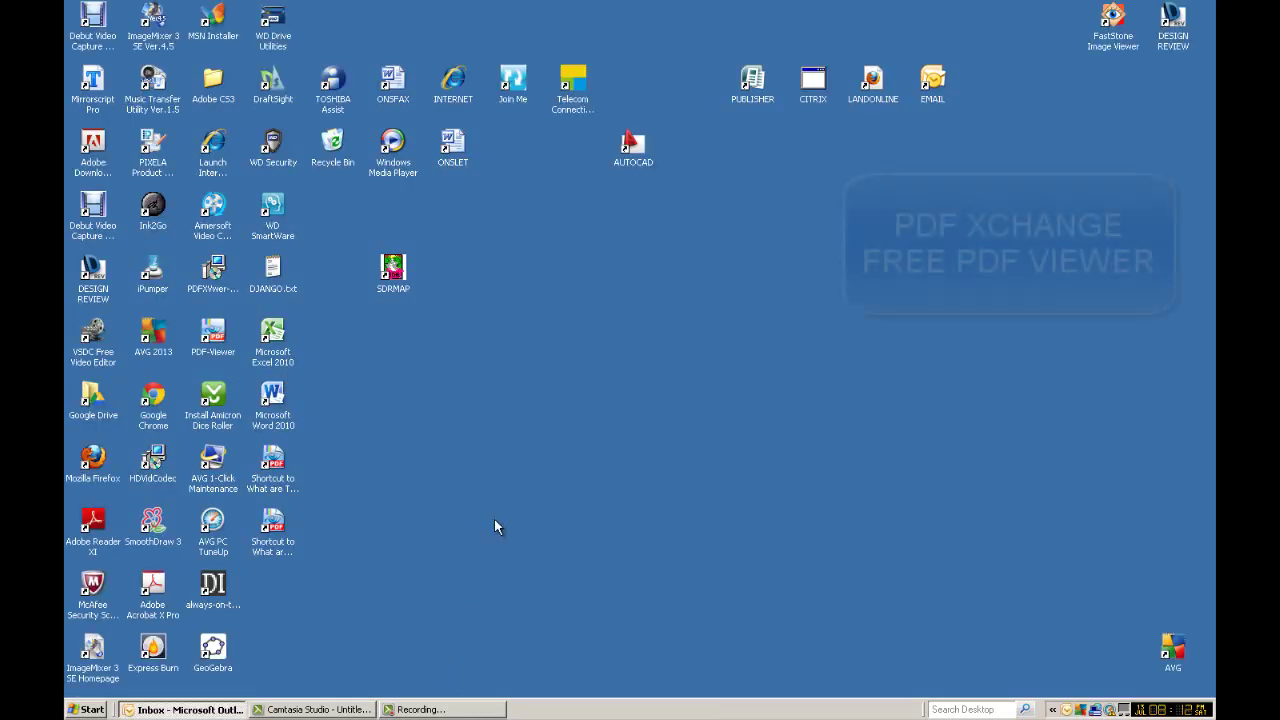
left_click(100, 710)
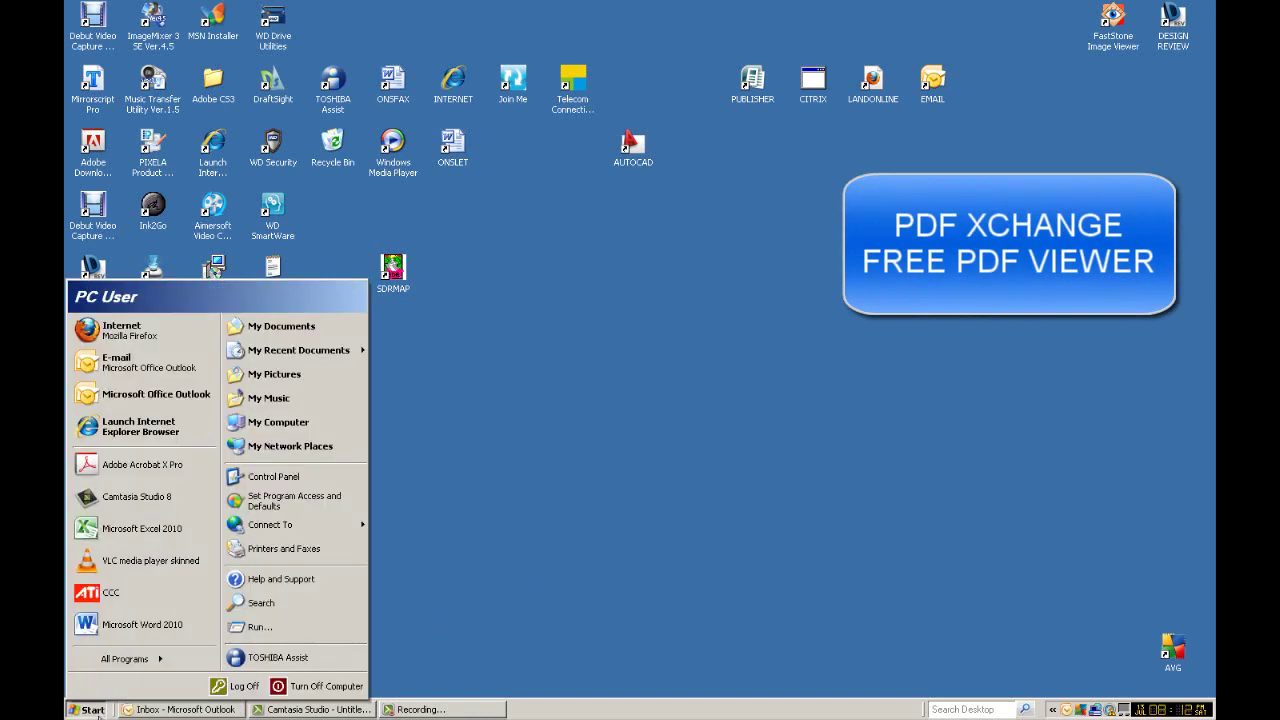
left_click(100, 710)
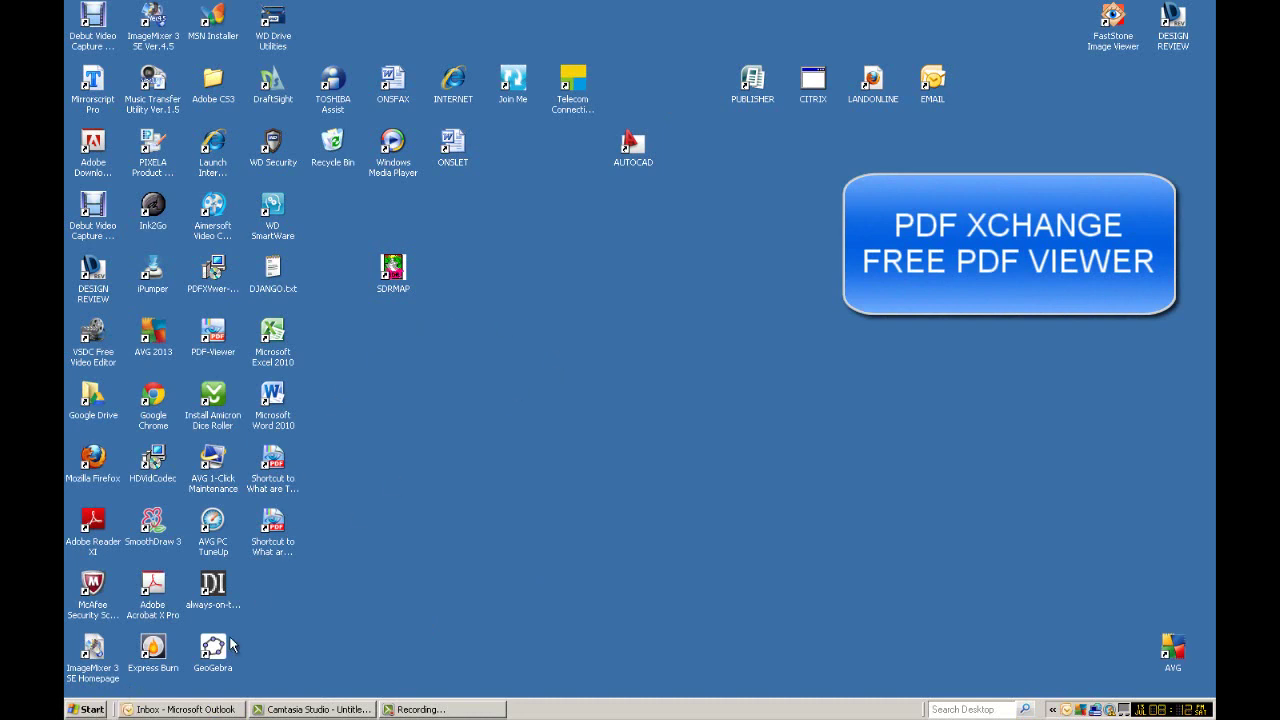
right_click(100, 708)
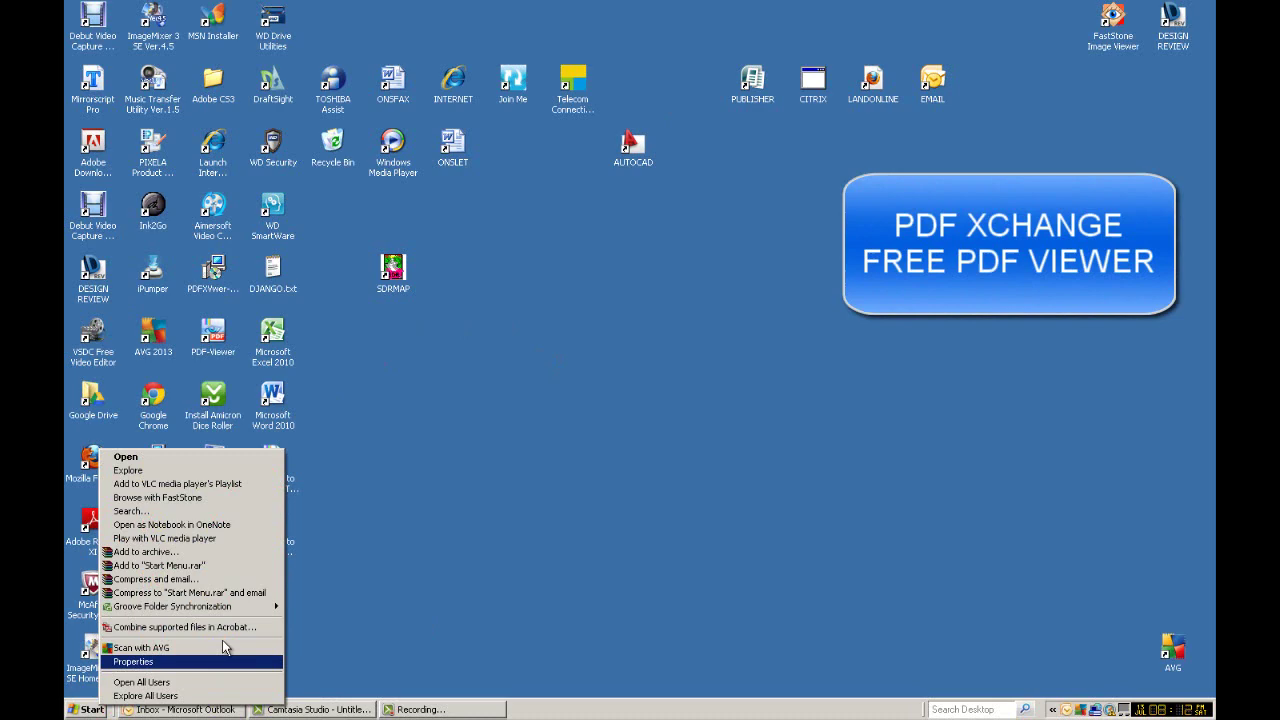
left_click(164, 471)
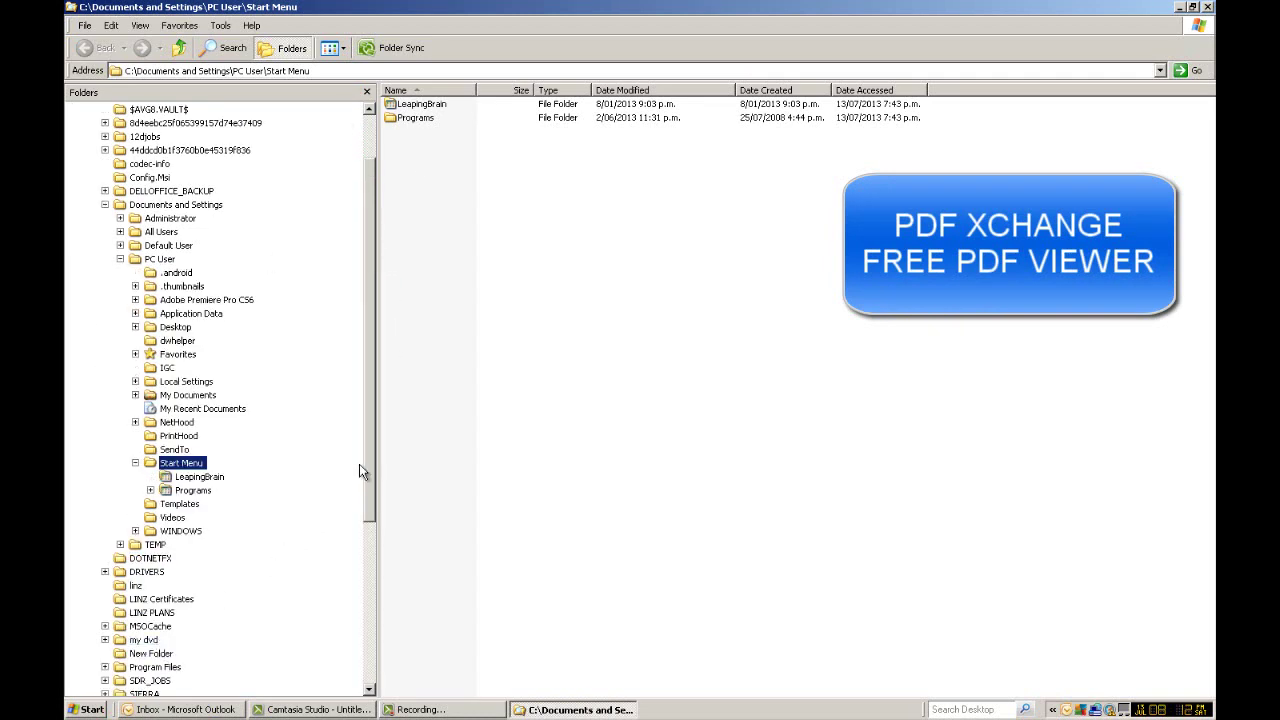
- Browse to the TEMP folder in COURSE ND - ENGINEERING, inside BOPPOLY on the My Passport (I:) drive
scroll(368, 476, "down", 6)
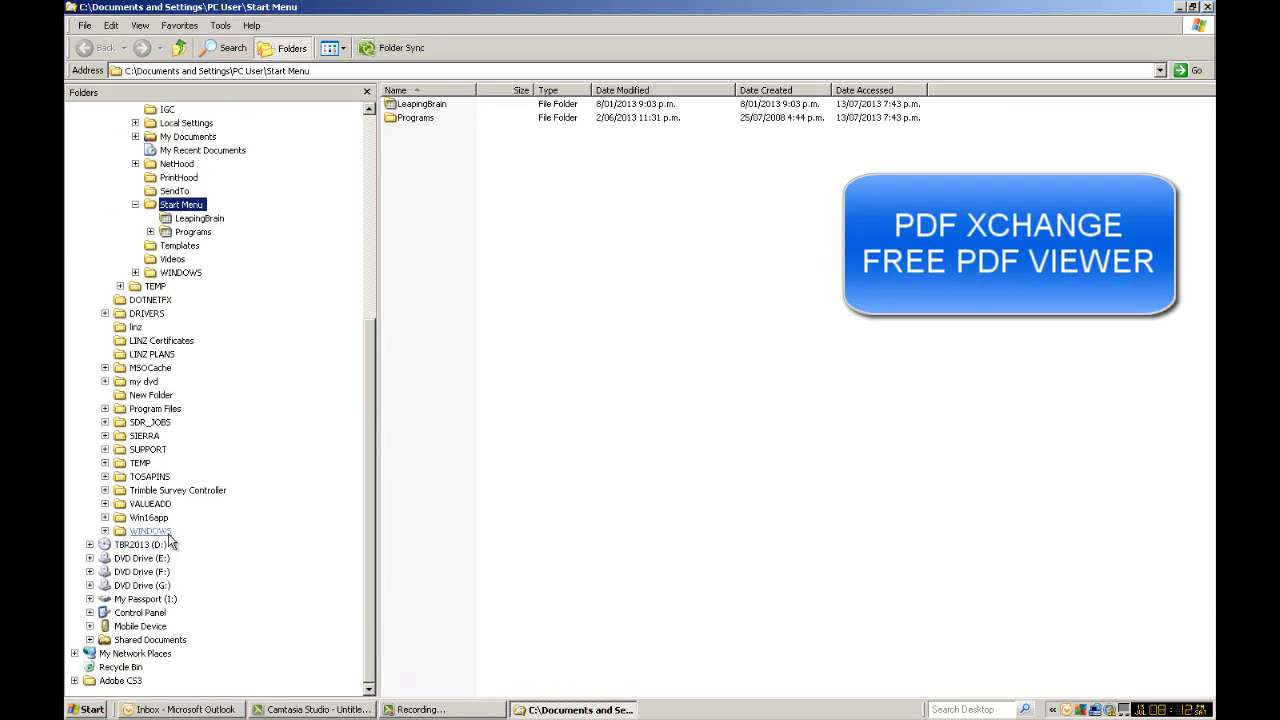
left_click(160, 602)
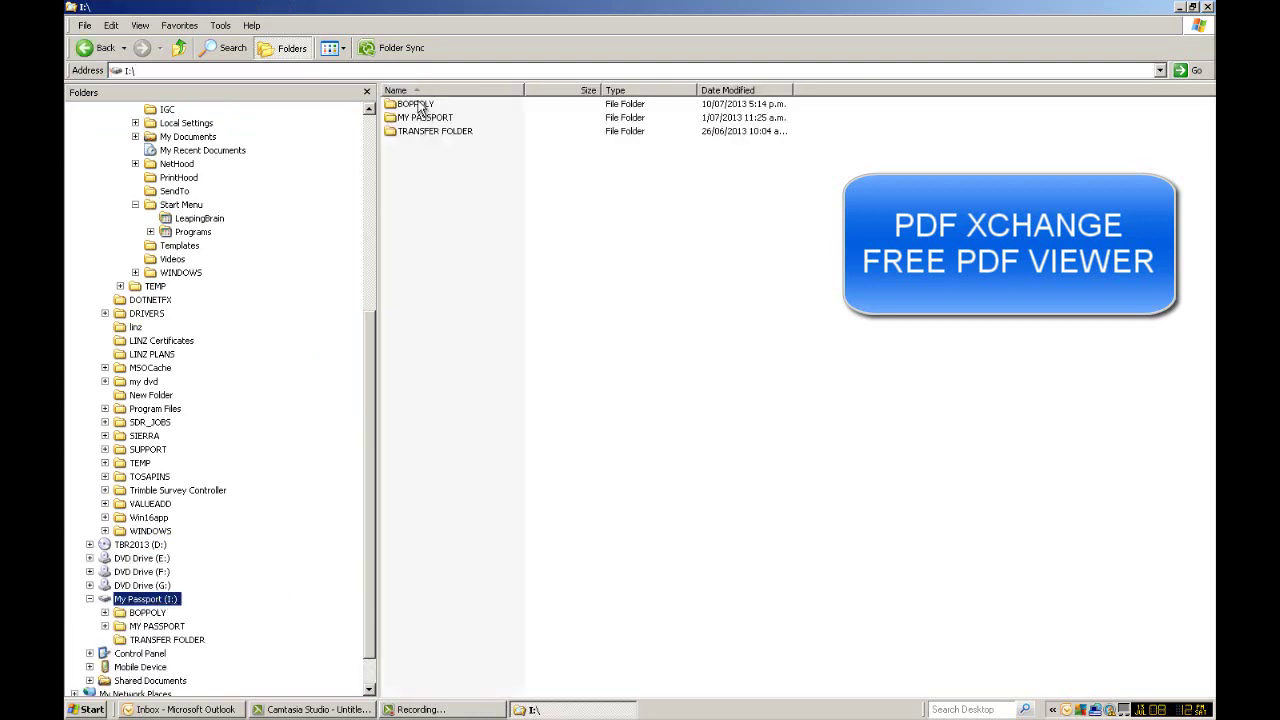
double_click(422, 104)
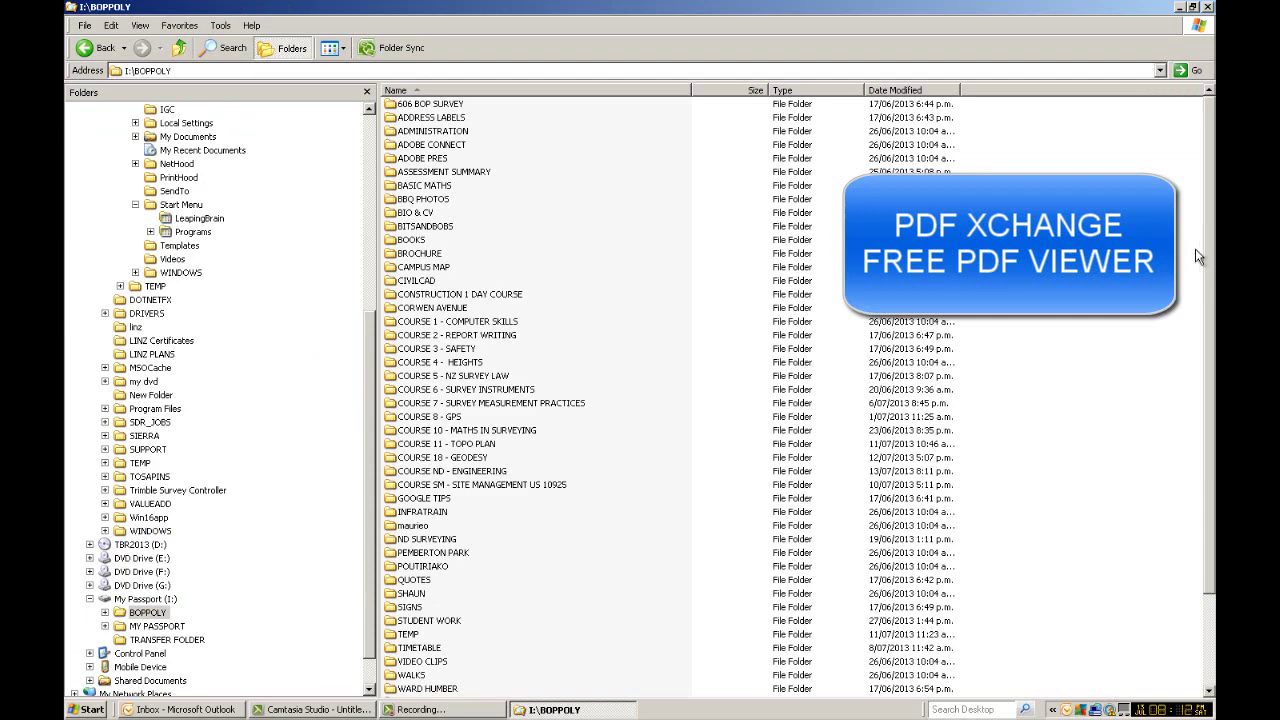
left_click_drag(1205, 259, 1084, 366)
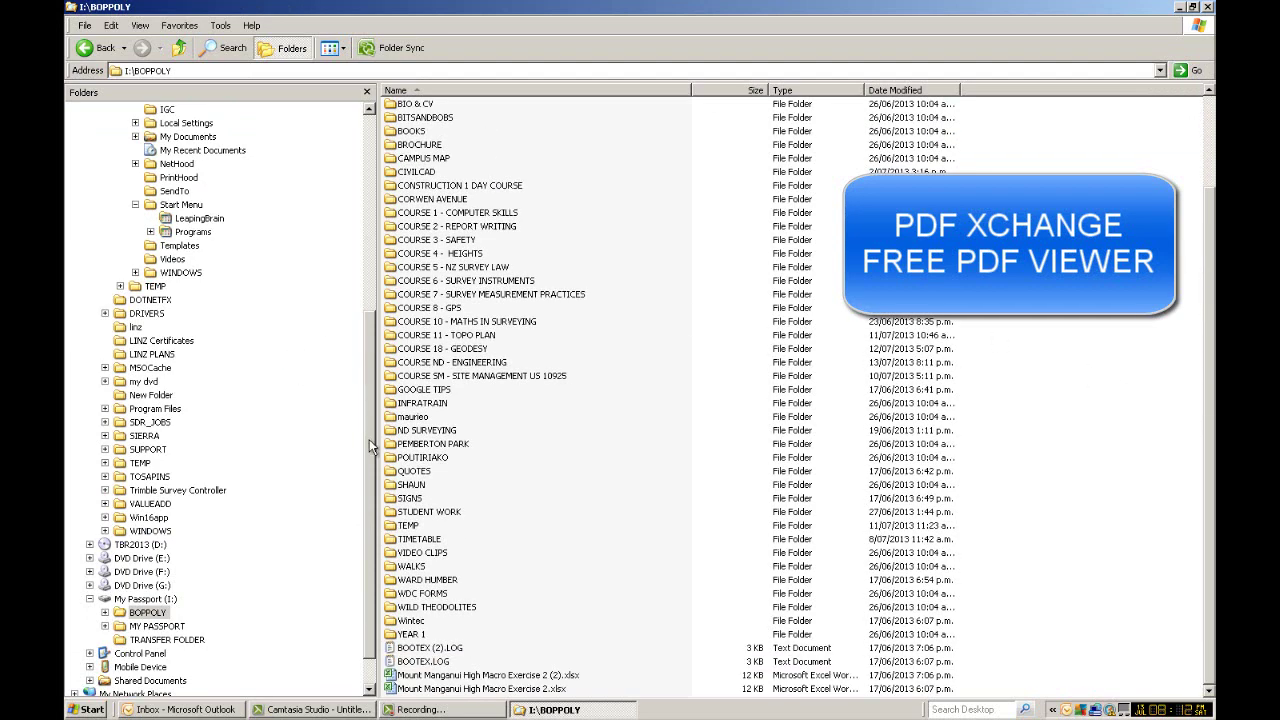
double_click(464, 364)
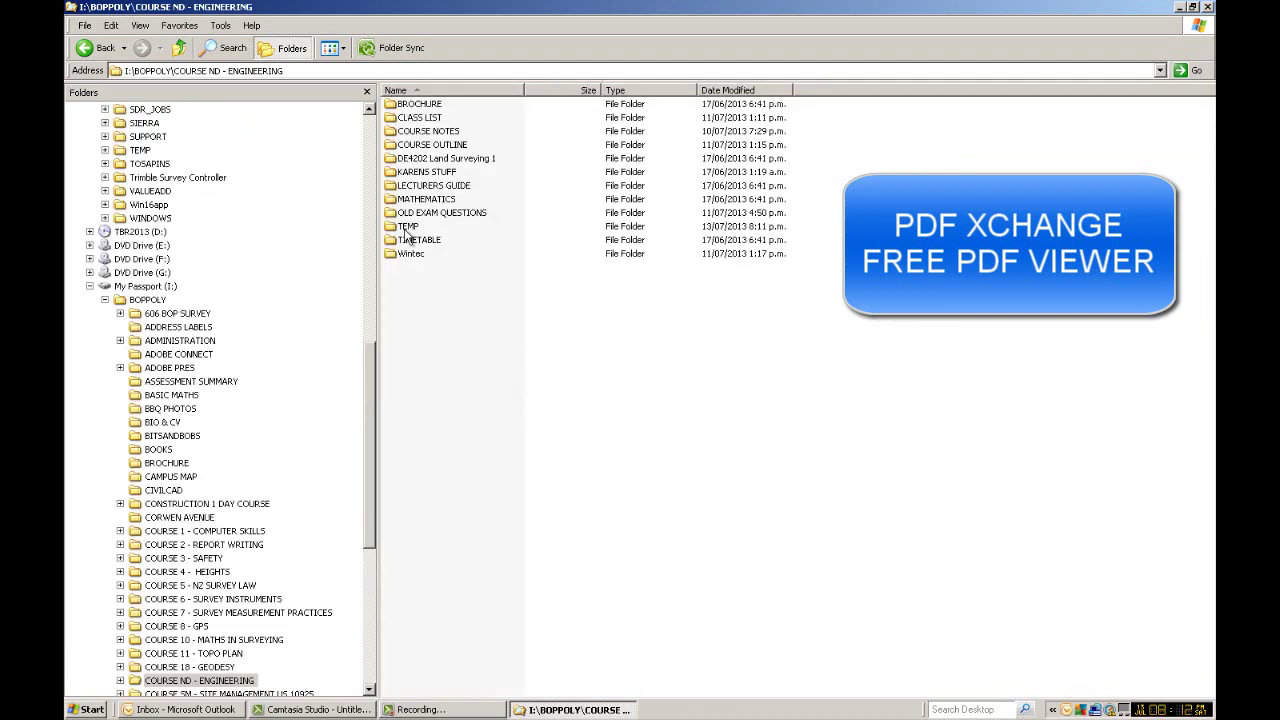
left_click(391, 228)
double_click(391, 228)
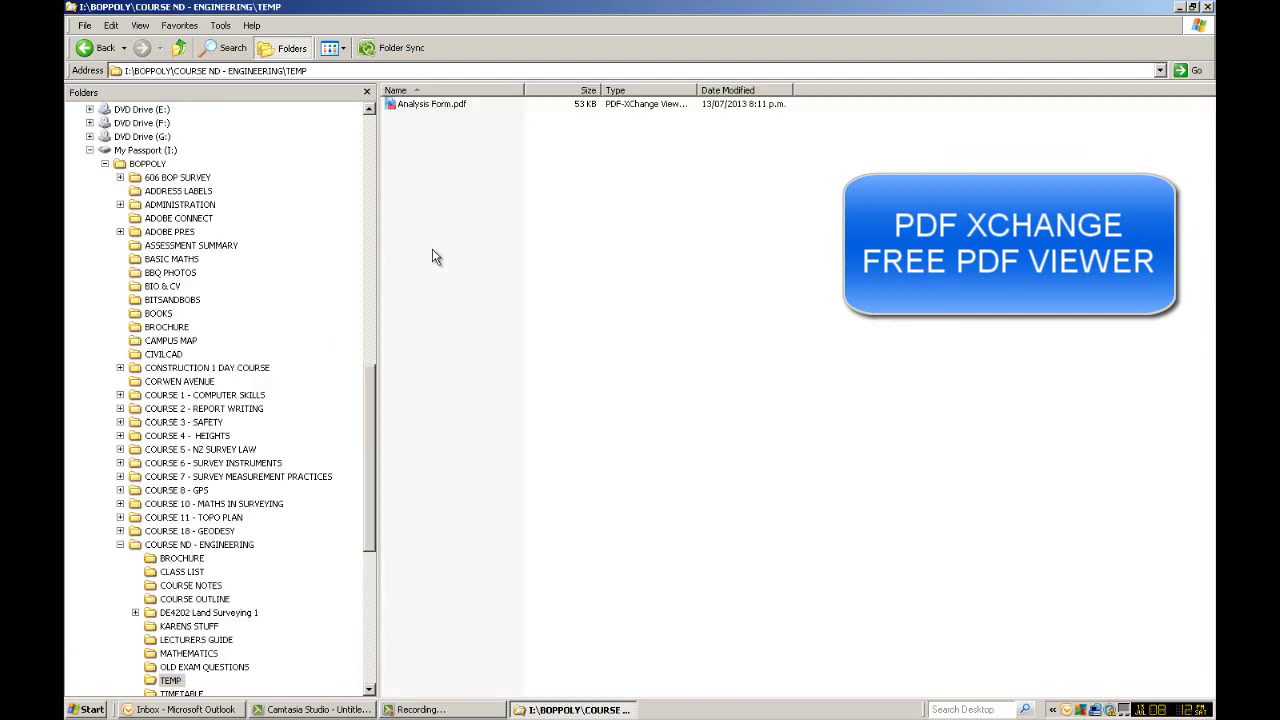
- Open the saved Analysis Form.pdf with Adobe Acrobat
double_click(396, 105)
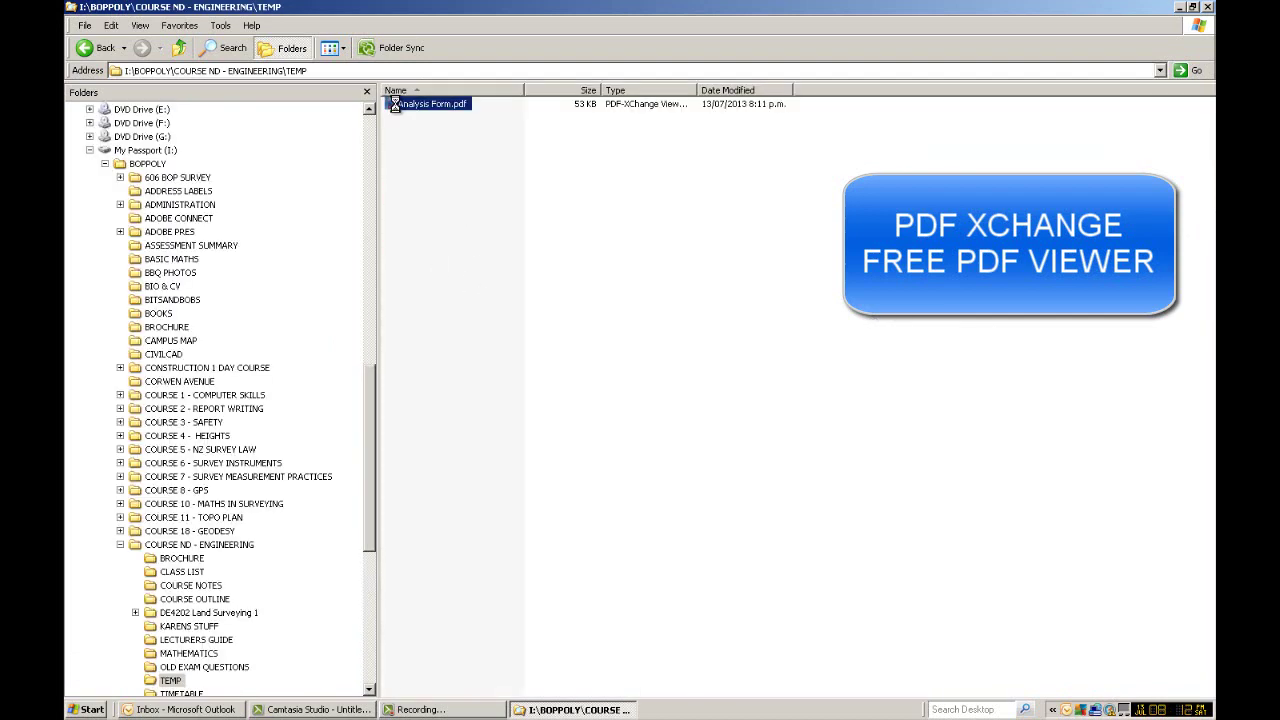
right_click(396, 105)
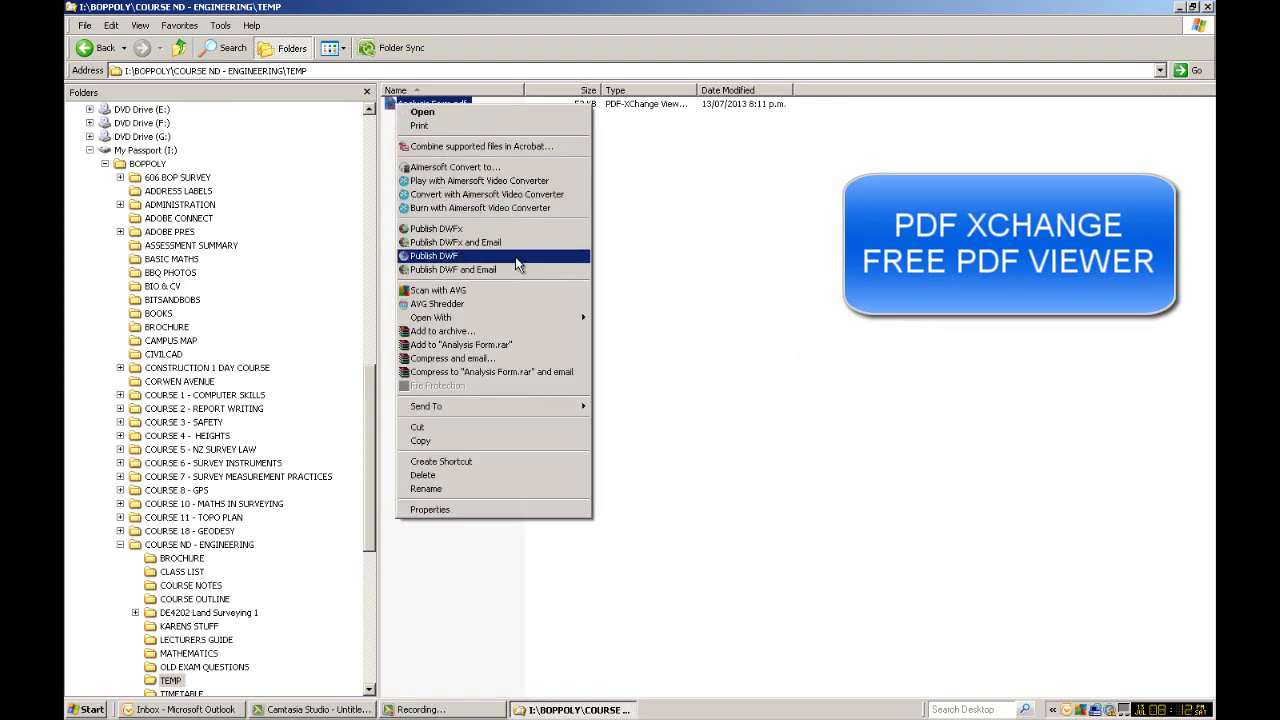
mouse_move(514, 317)
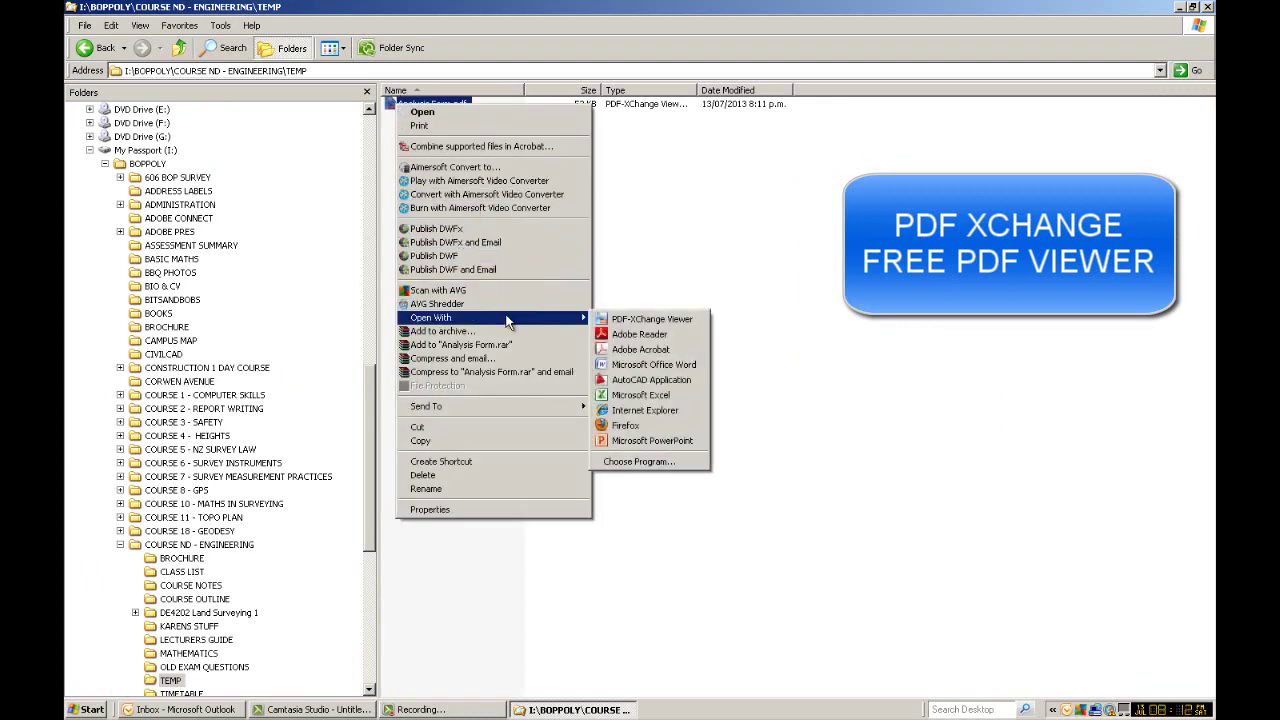
left_click(645, 349)
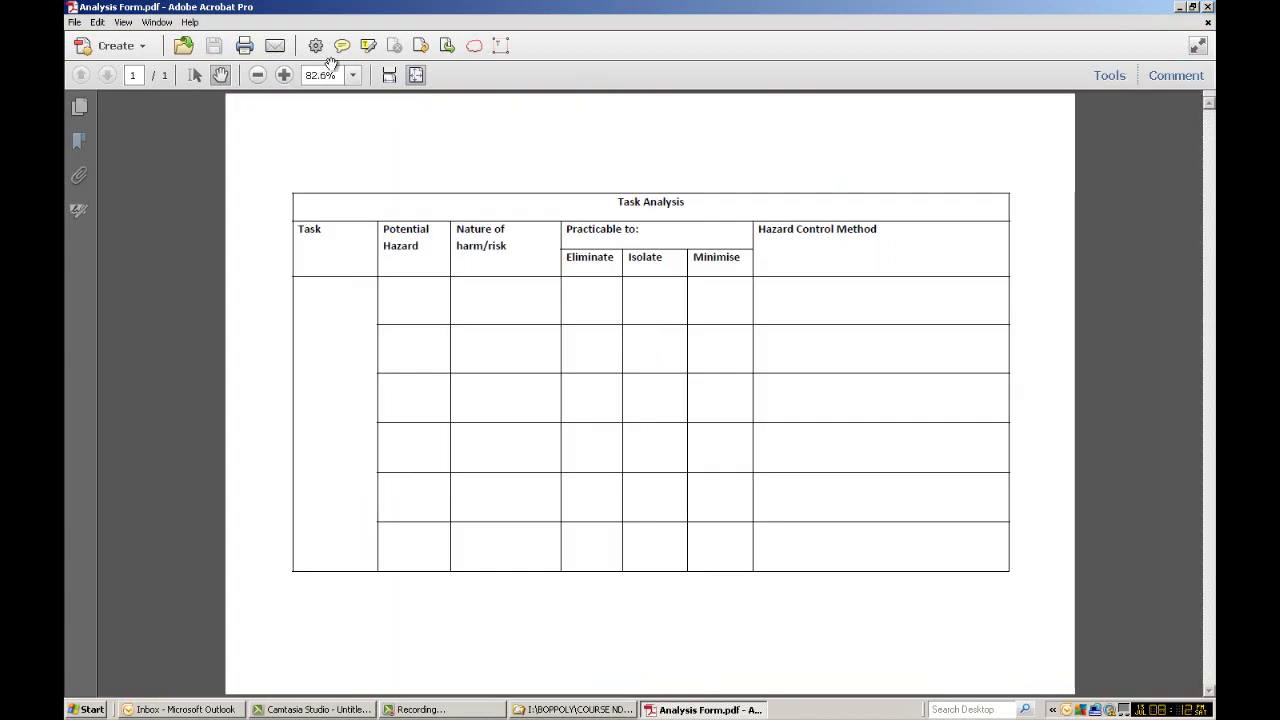
- Add a text box in the first cell under Task and resize it to fit within the column
left_click(502, 46)
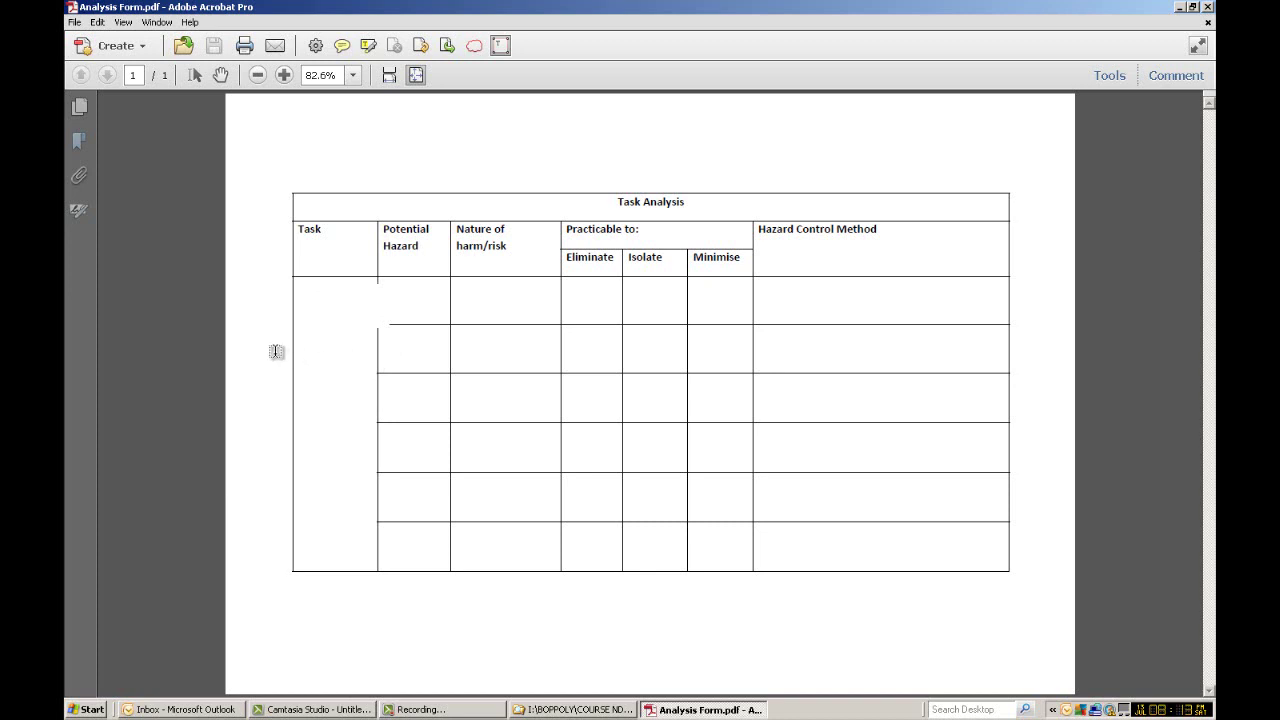
key("Escape")
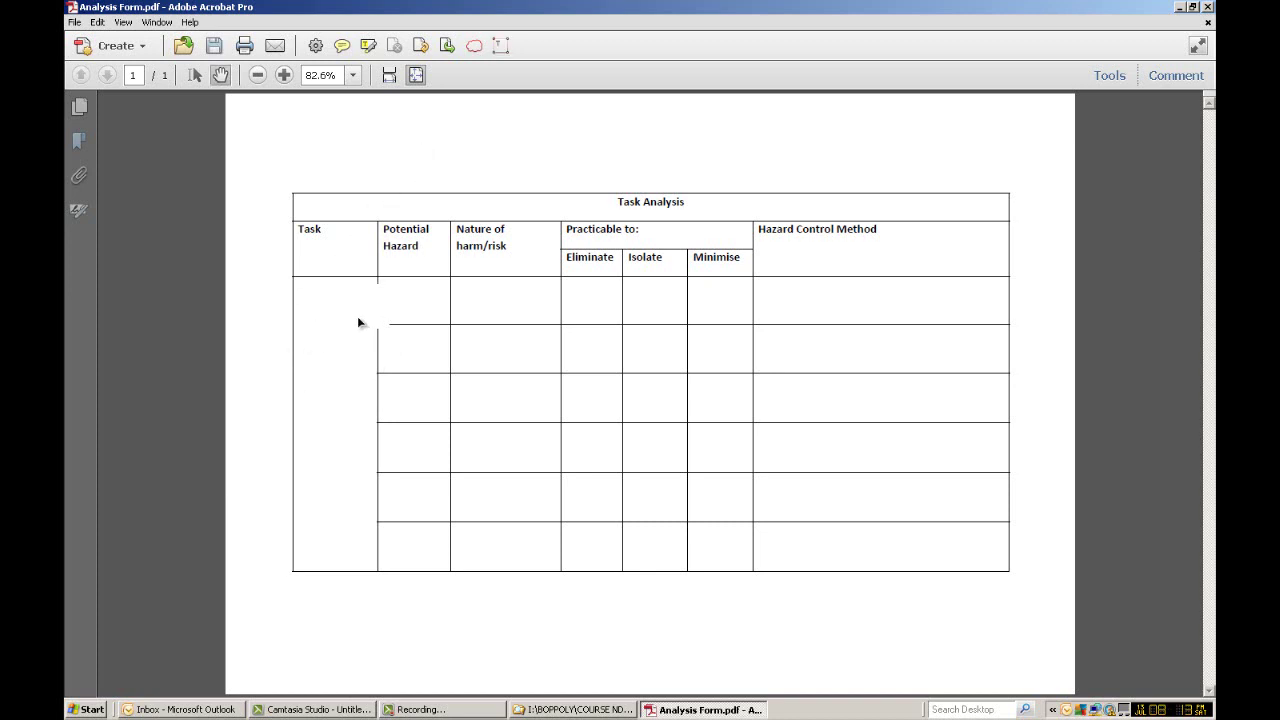
left_click(357, 318)
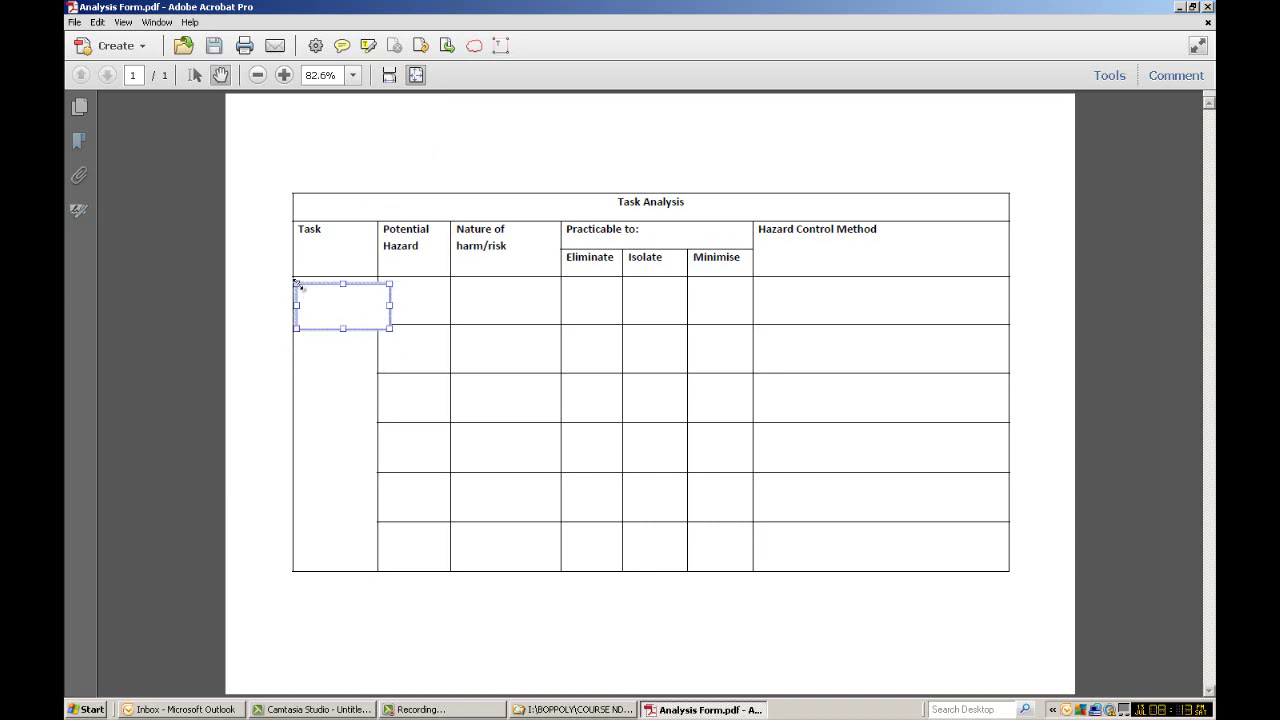
left_click_drag(297, 283, 298, 279)
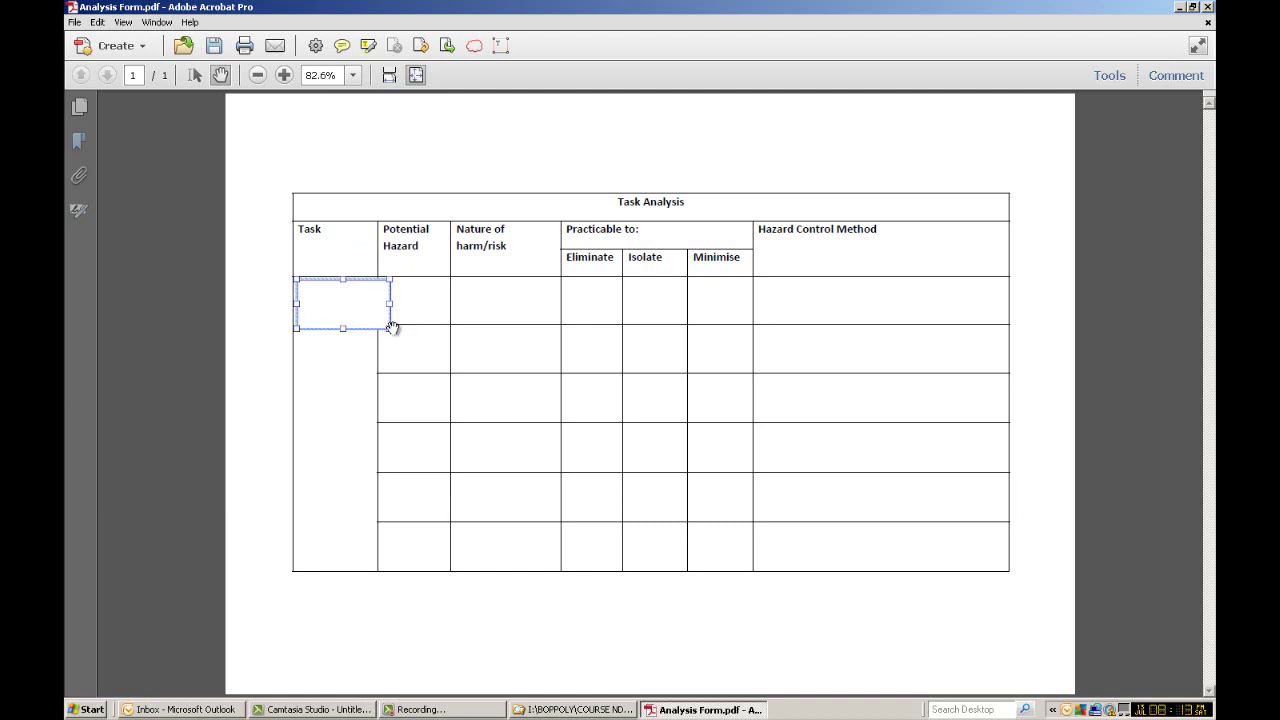
left_click_drag(389, 329, 376, 333)
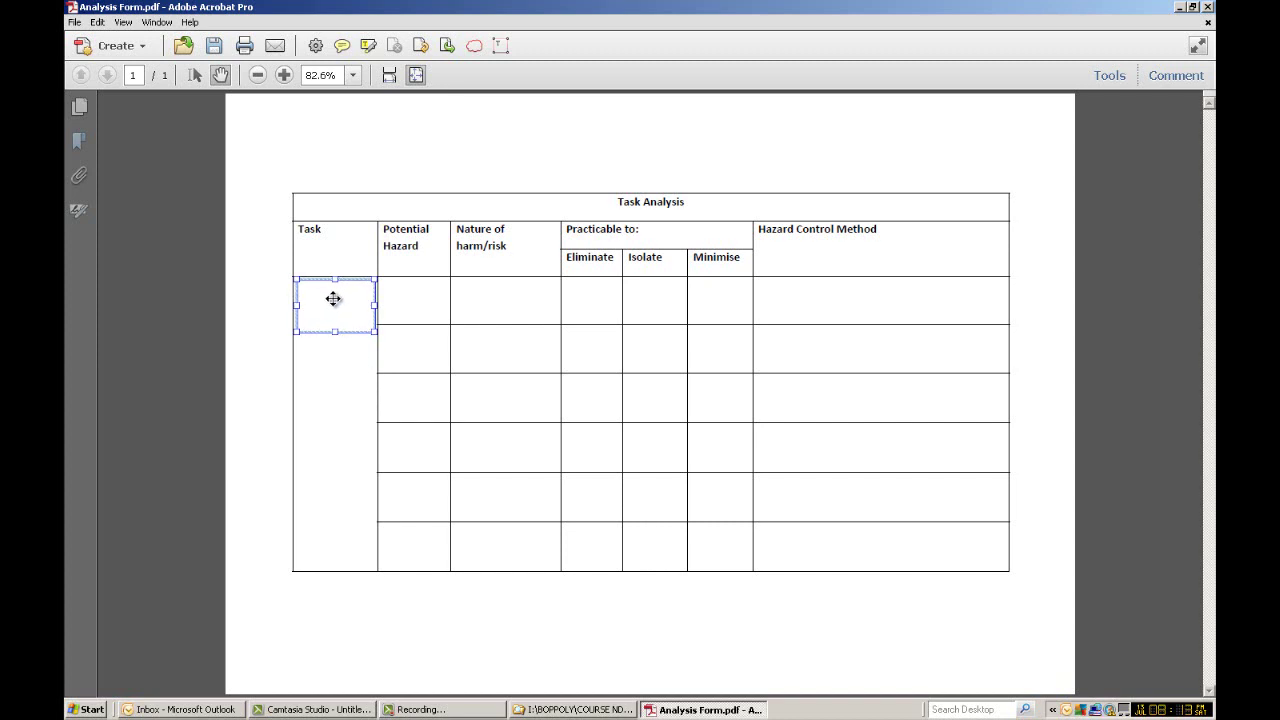
- Enter "Levelling" in the Task cell's text box
left_click(343, 363)
left_click(322, 299)
double_click(329, 306)
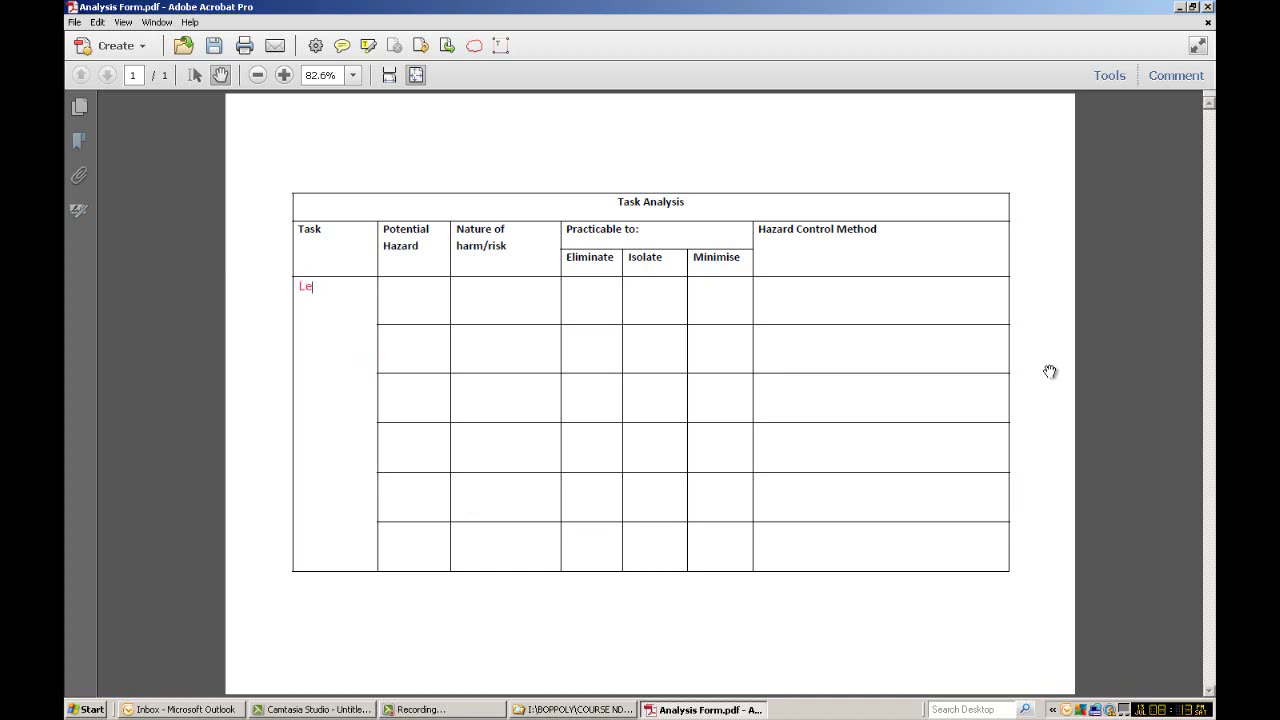
type("lling")
- Change the "Levelling" text colour to black and make the text box's current properties the default
key("ctrl+e")
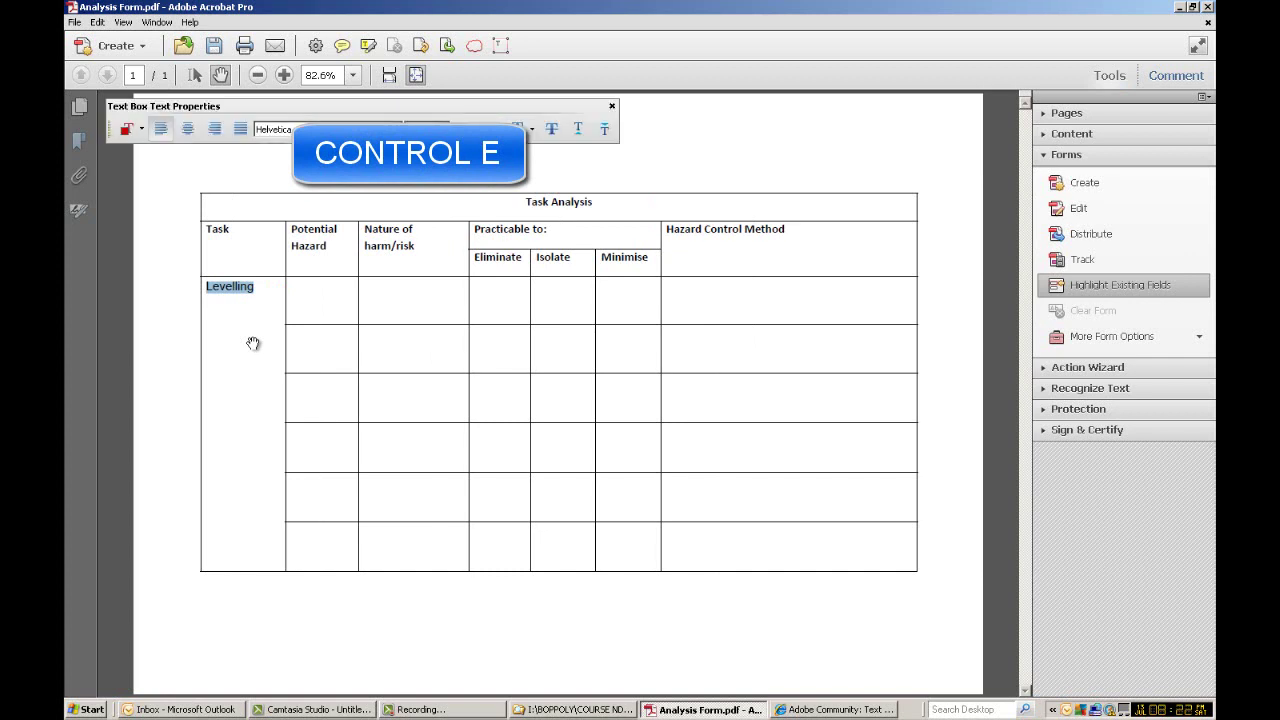
left_click(141, 130)
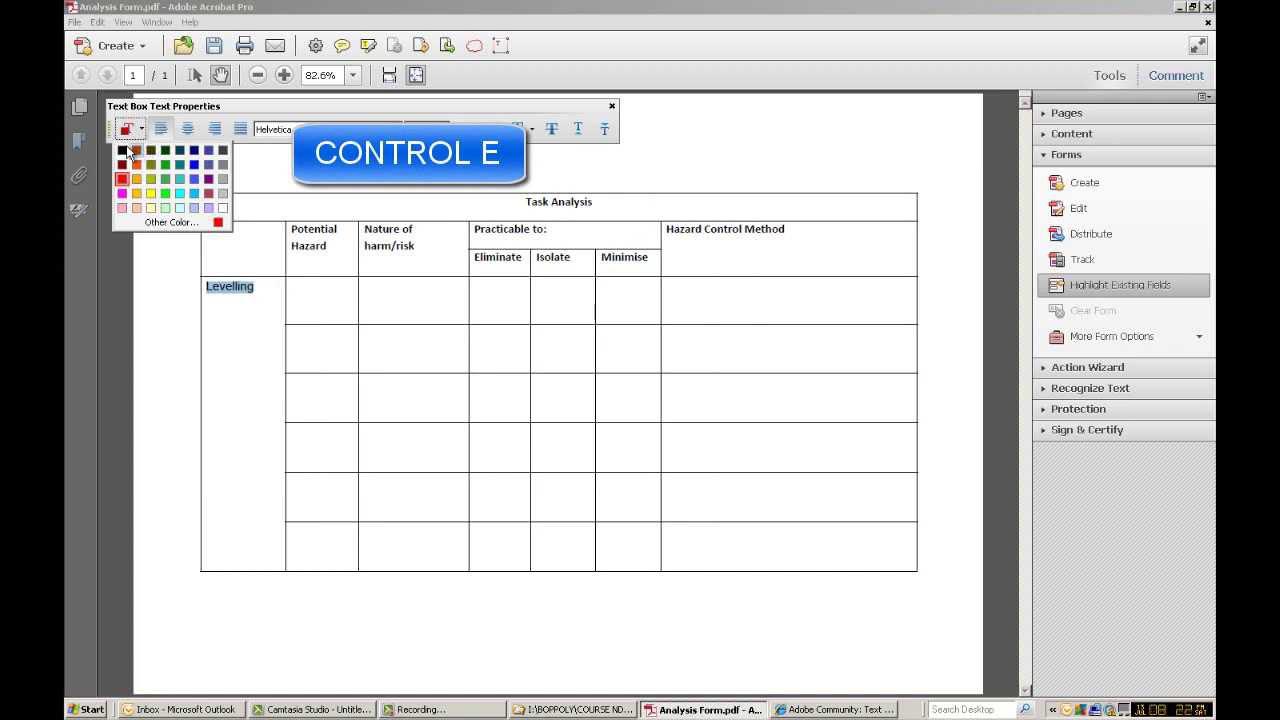
left_click(121, 151)
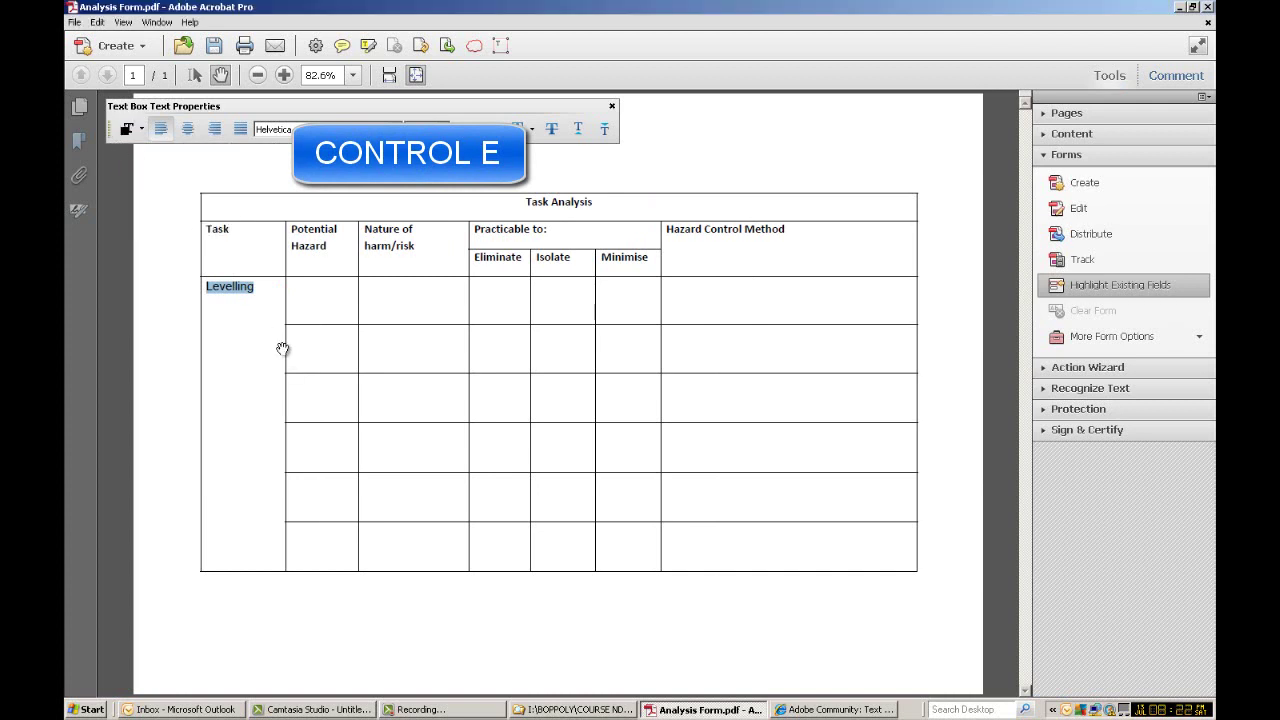
key("Escape")
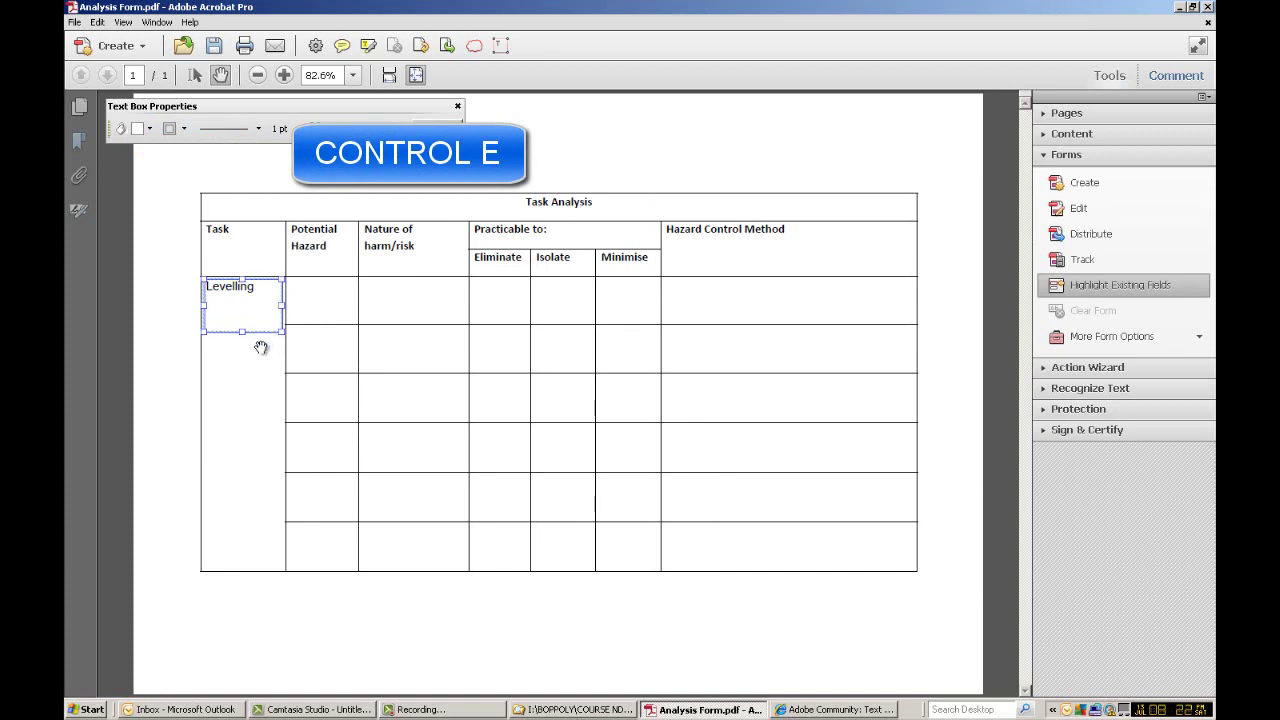
right_click(261, 333)
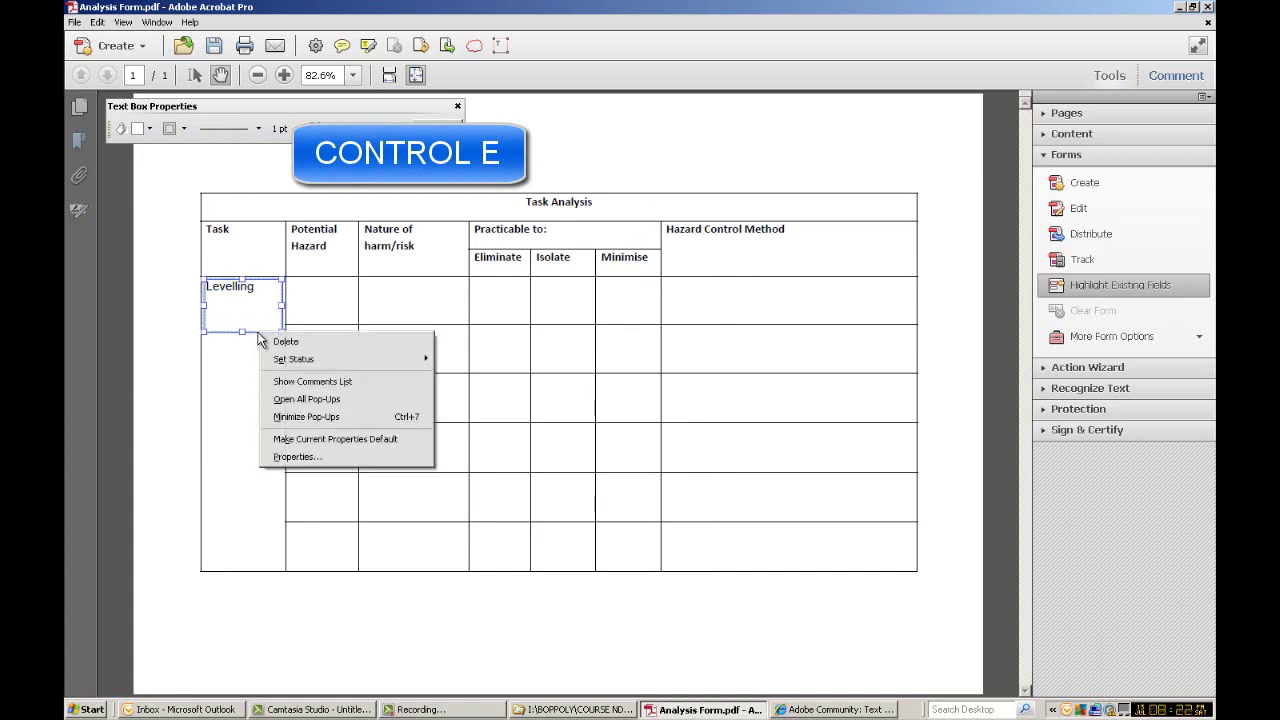
left_click(314, 441)
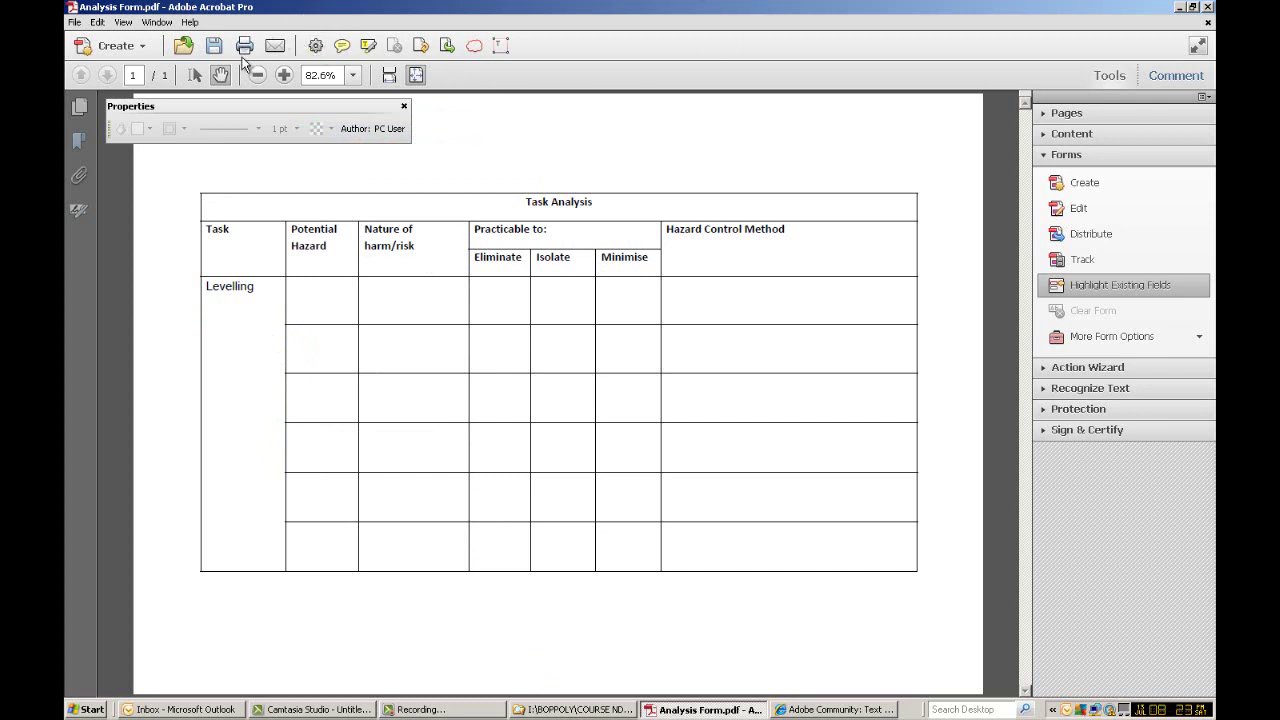
- Add a text box in the first Potential Hazard cell and resize it to fill the cell
left_click(500, 45)
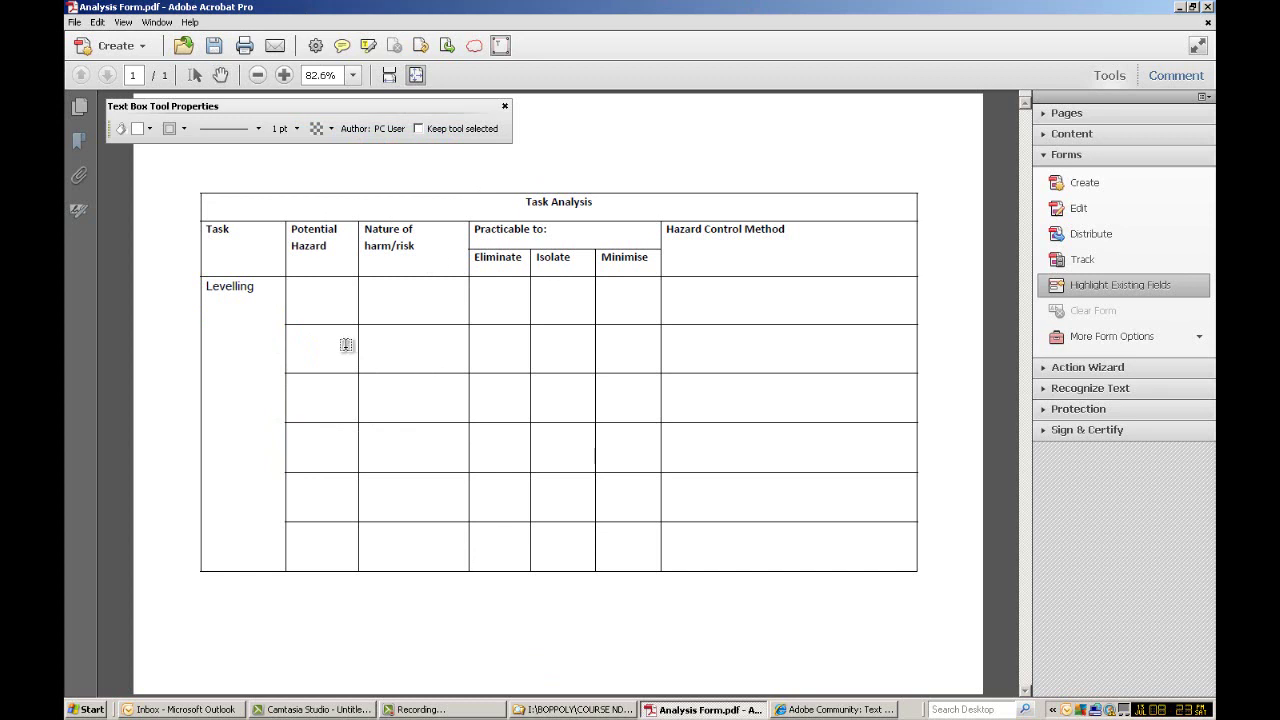
left_click(321, 297)
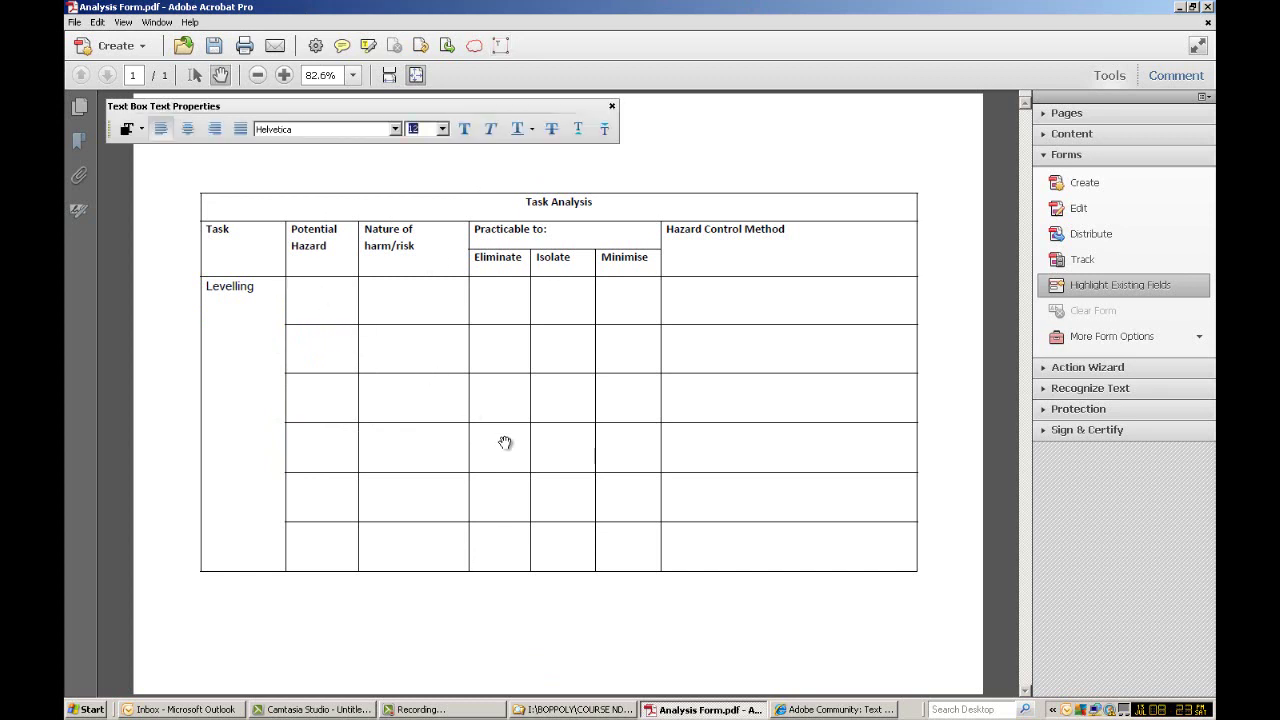
left_click(324, 323)
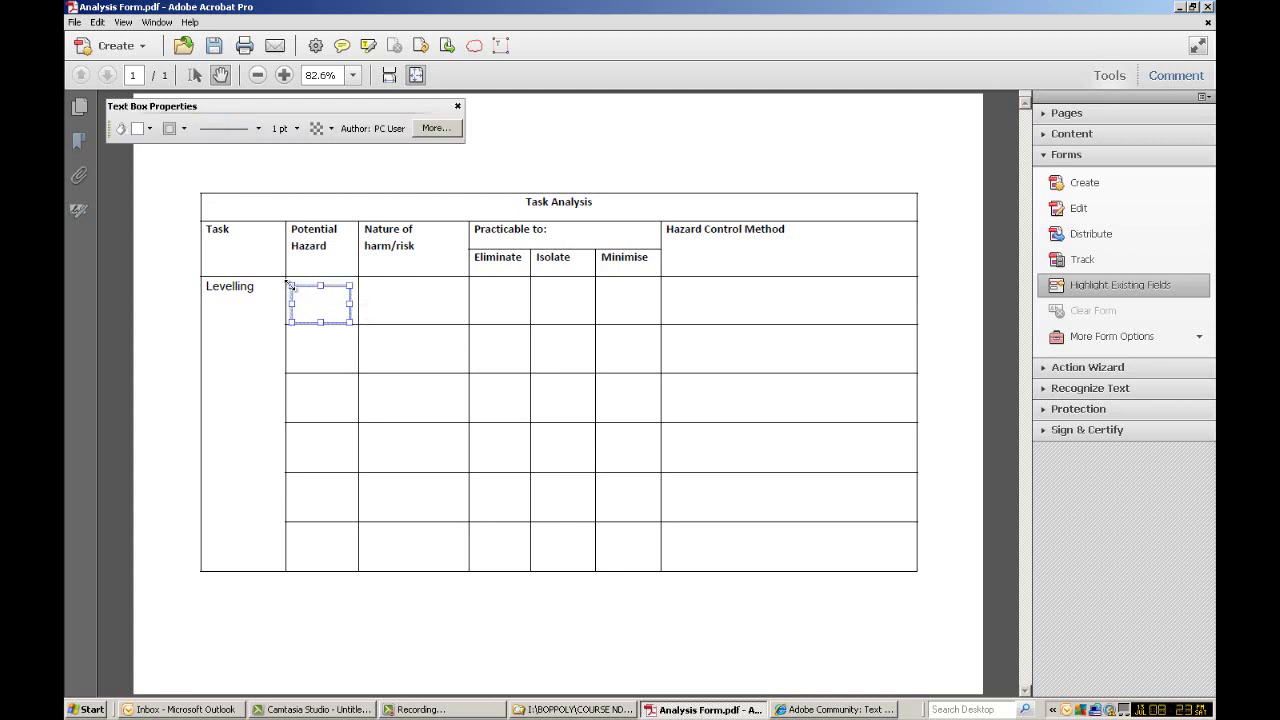
left_click_drag(292, 286, 285, 279)
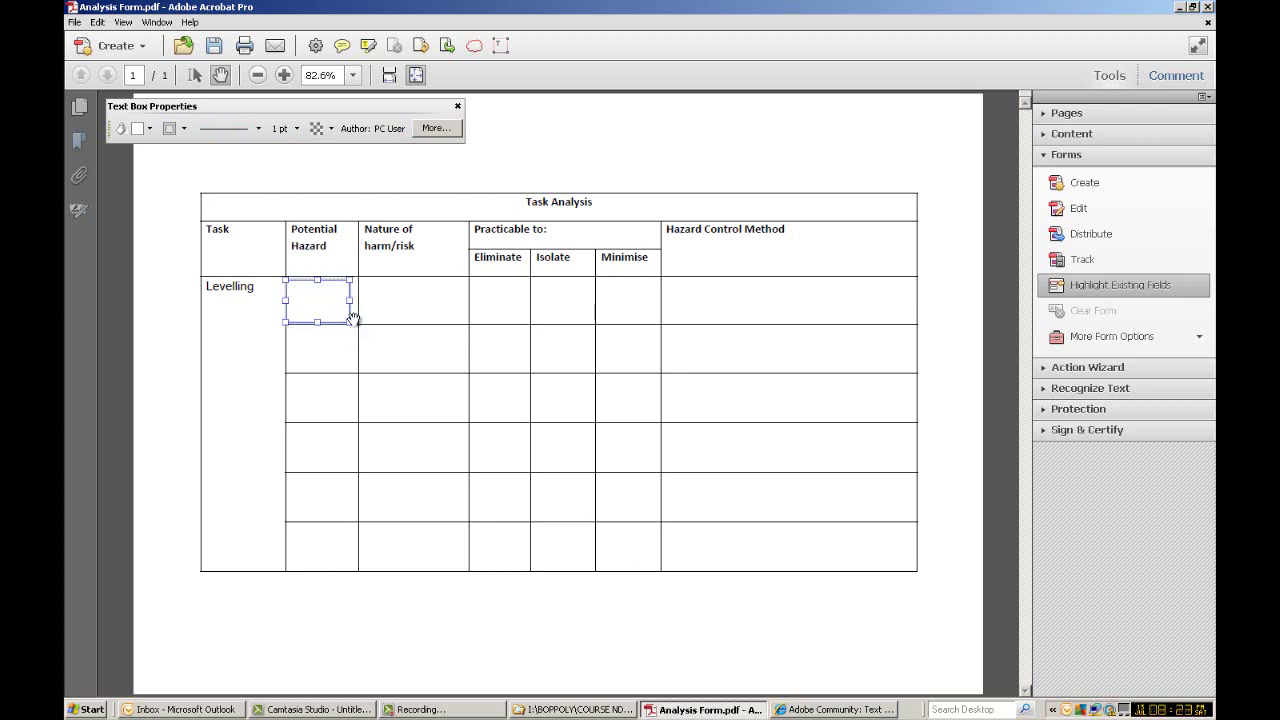
left_click_drag(350, 322, 357, 322)
left_click(344, 354)
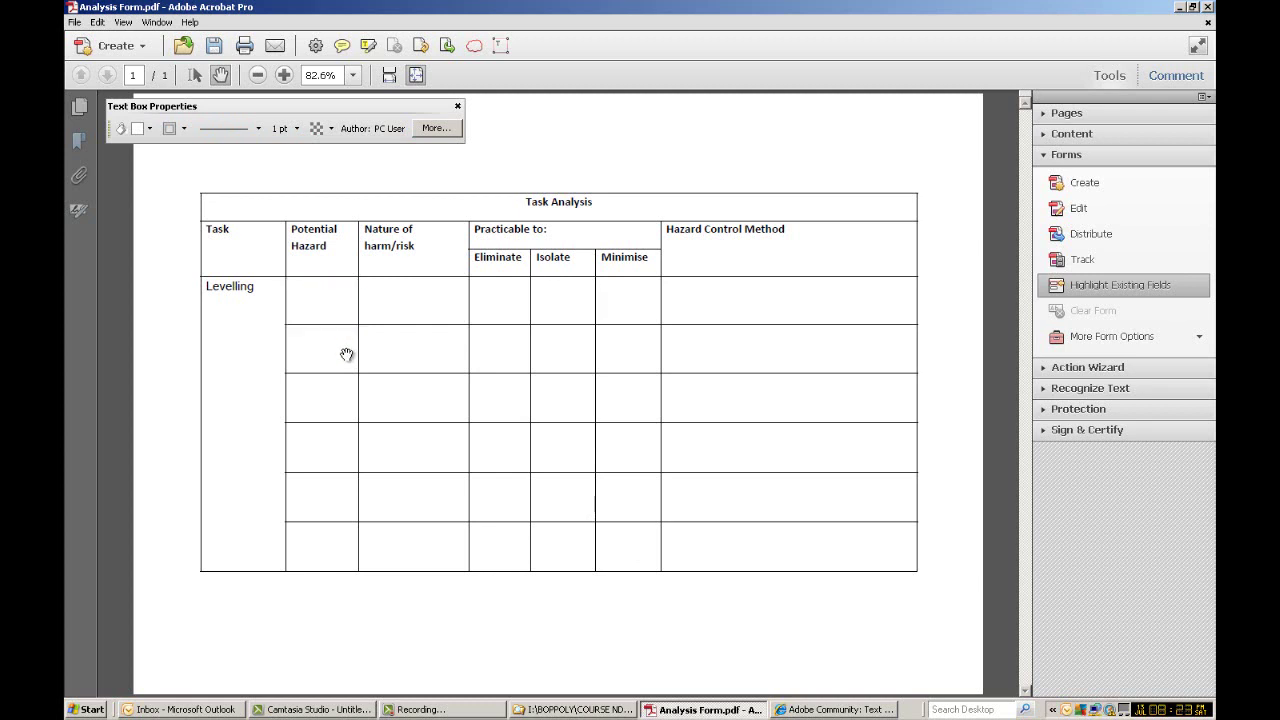
- Enter "Overhead Wires" in the Potential Hazard cell's text box
double_click(329, 295)
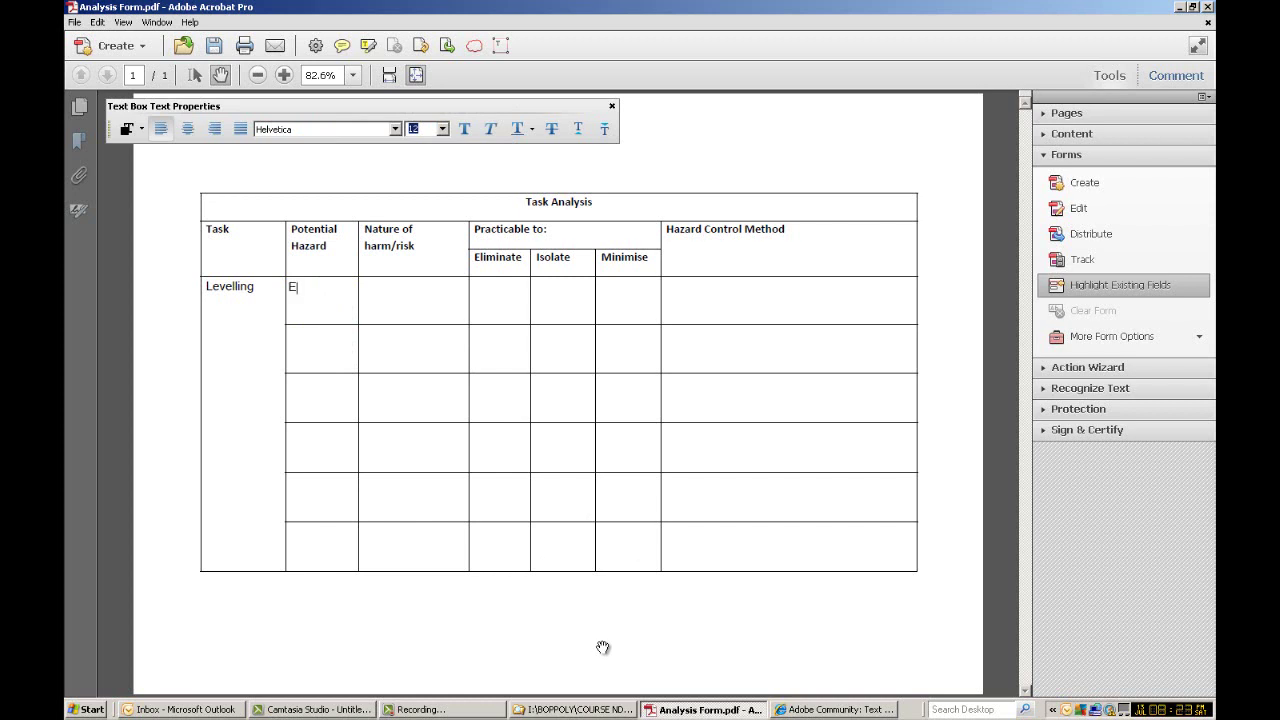
type("Elec")
type("ver")
type("he")
type("ad W")
type("ires")
key("Return")
- Nudge the "Overhead Wires" text box slightly upward so it sits inside its table cell, and deselect it
left_click(317, 366)
left_click(351, 320)
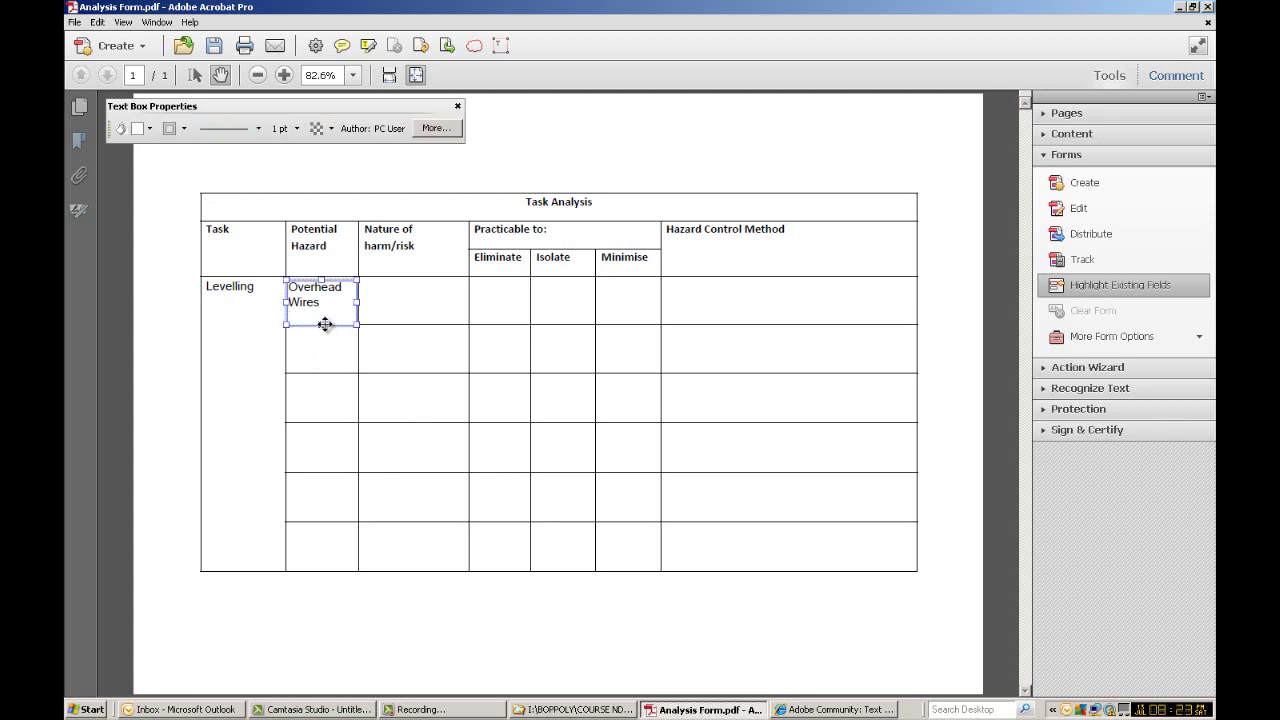
left_click_drag(326, 325, 329, 320)
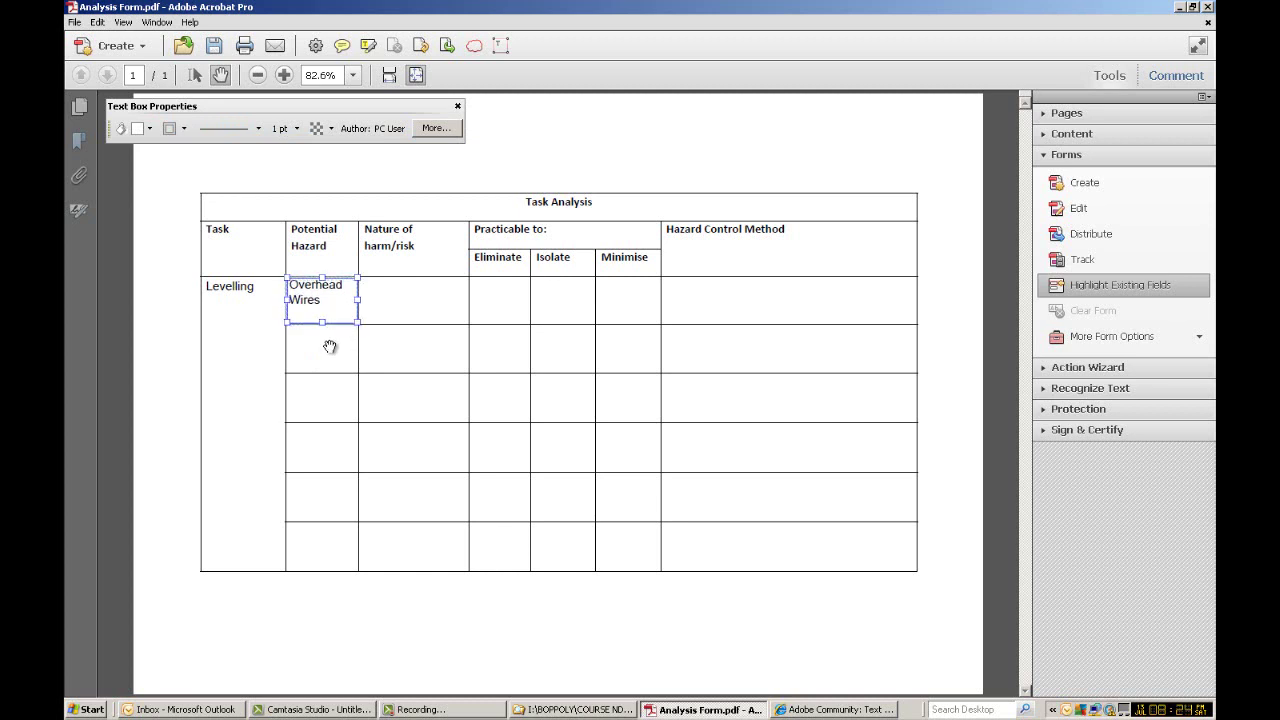
left_click(340, 358)
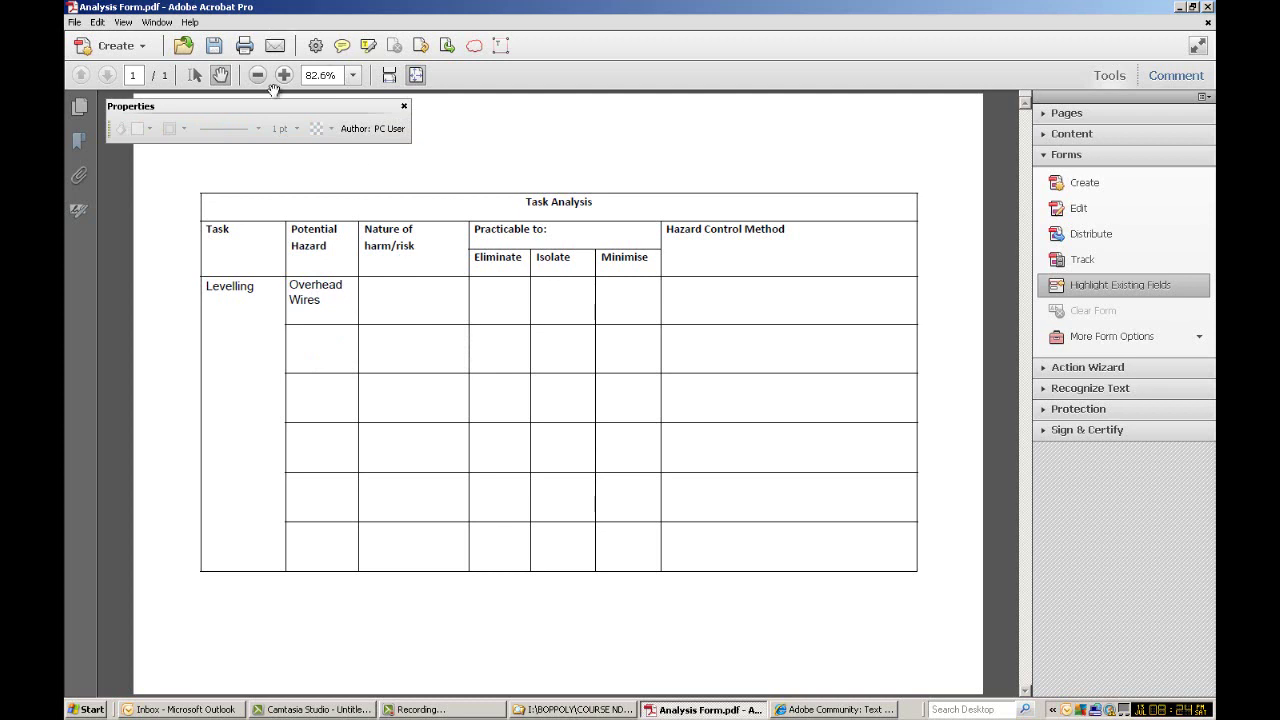
- Add a text box reading "Electrocution" in the first Nature of harm/risk cell
left_click(499, 45)
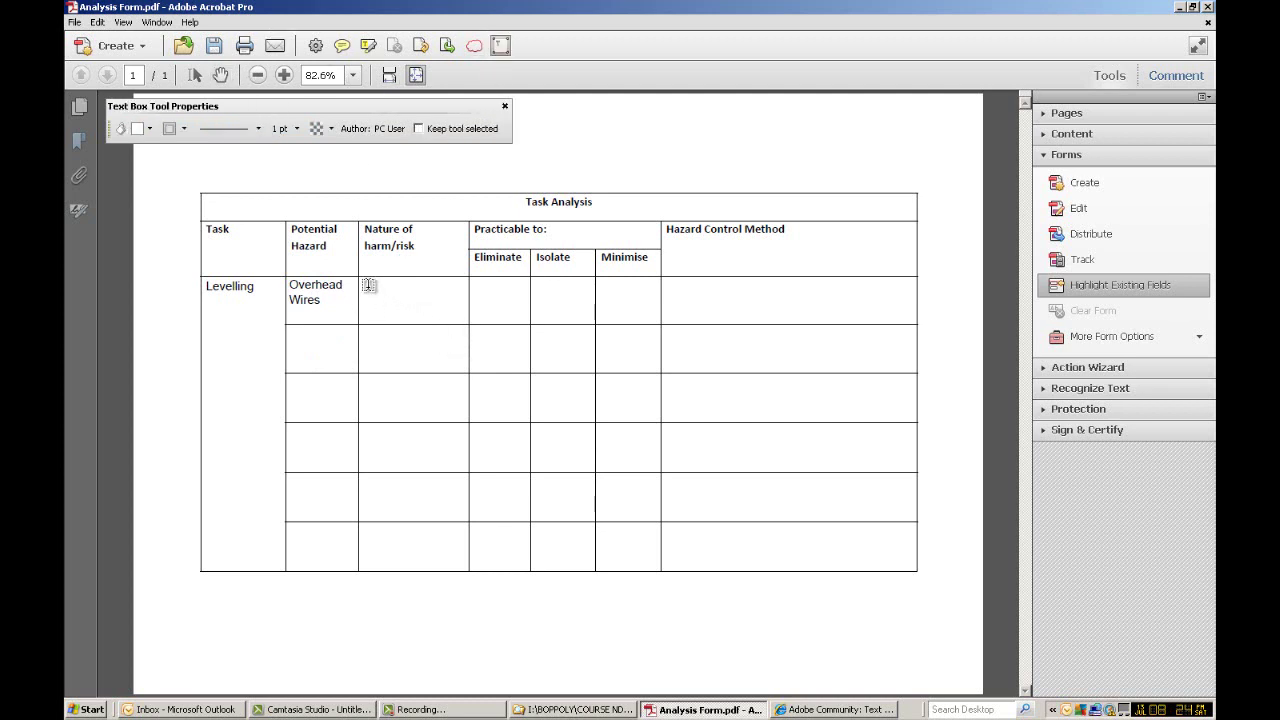
left_click(453, 315)
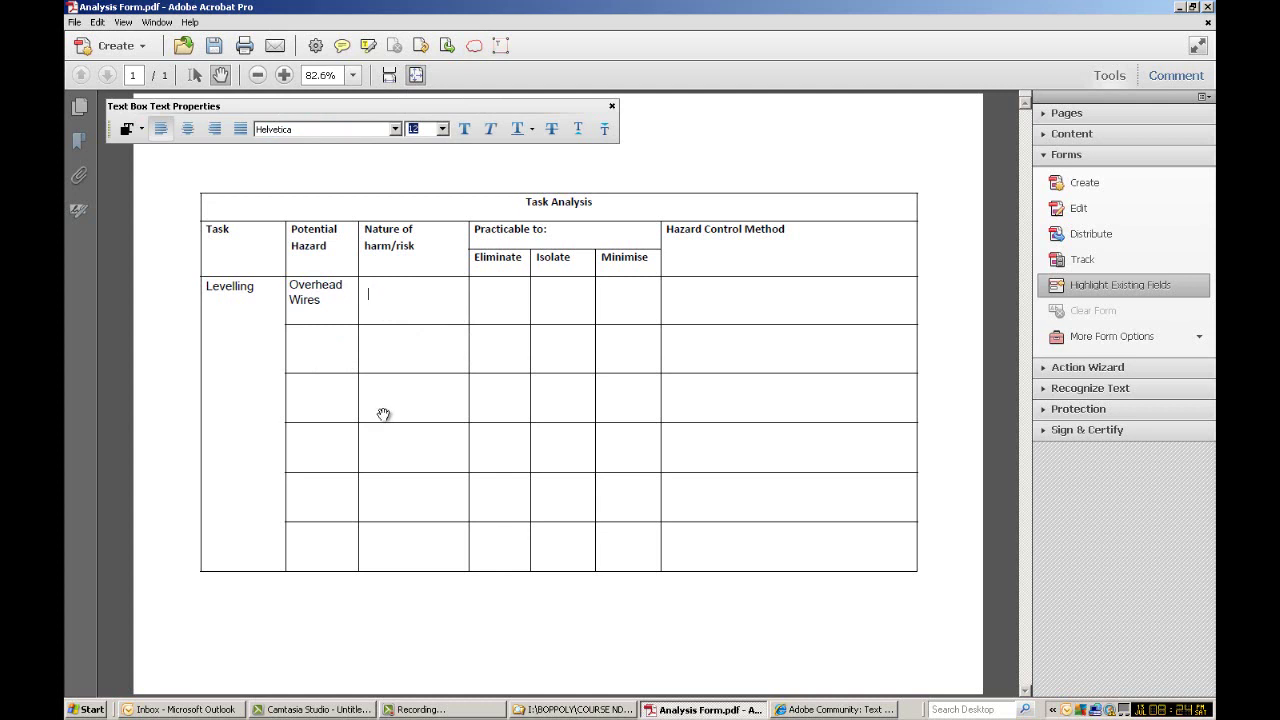
type("Electrocution")
left_click(560, 326)
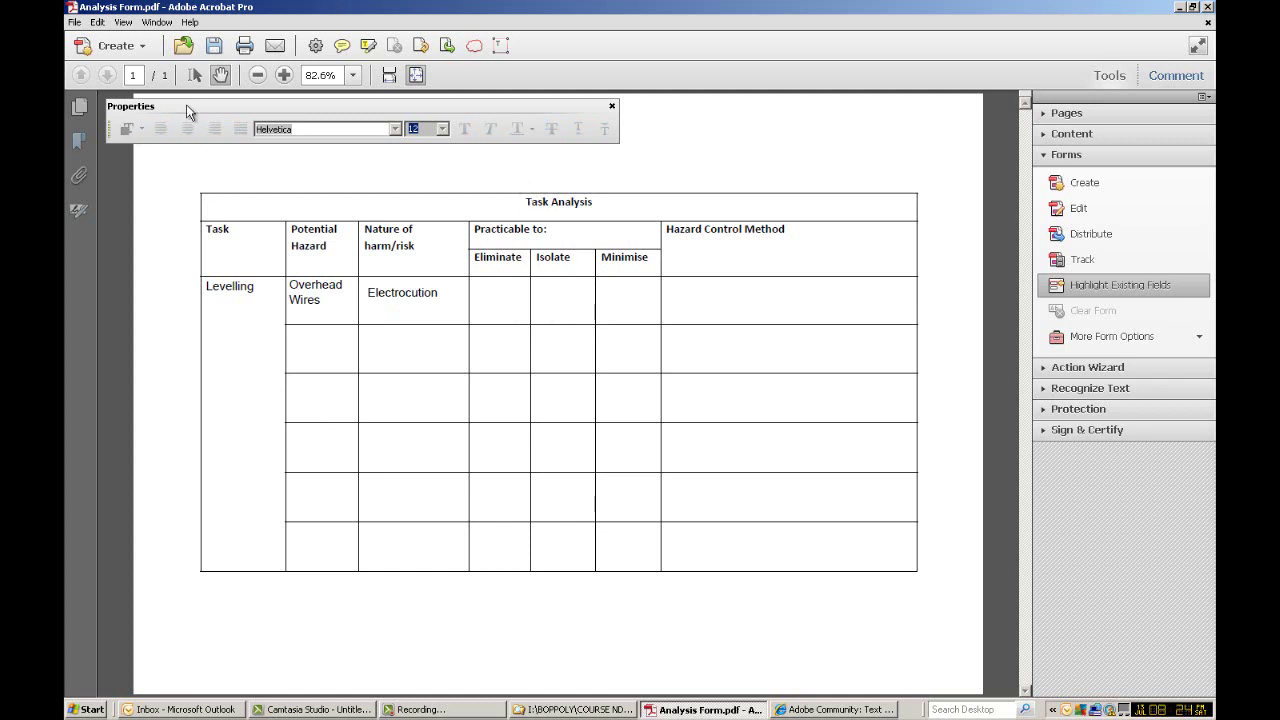
- Add a text box reading "Yes" in the first Minimise cell of the Levelling row
left_click(495, 49)
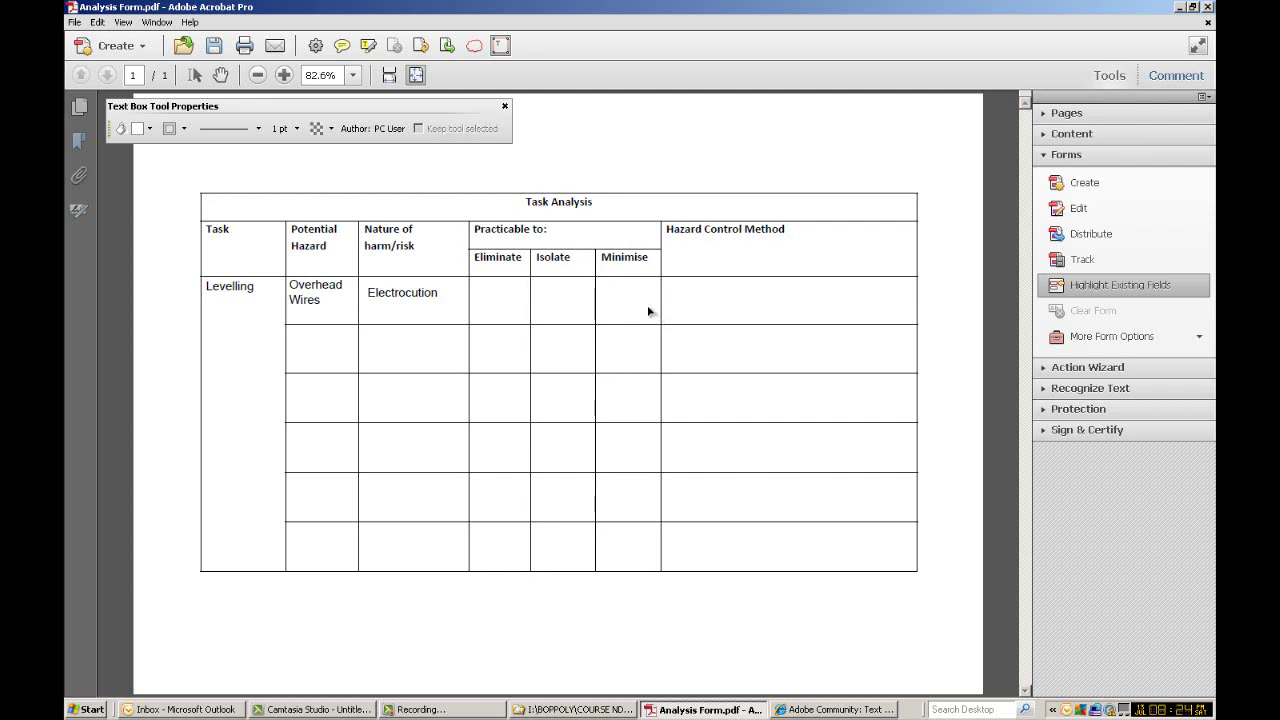
left_click(652, 315)
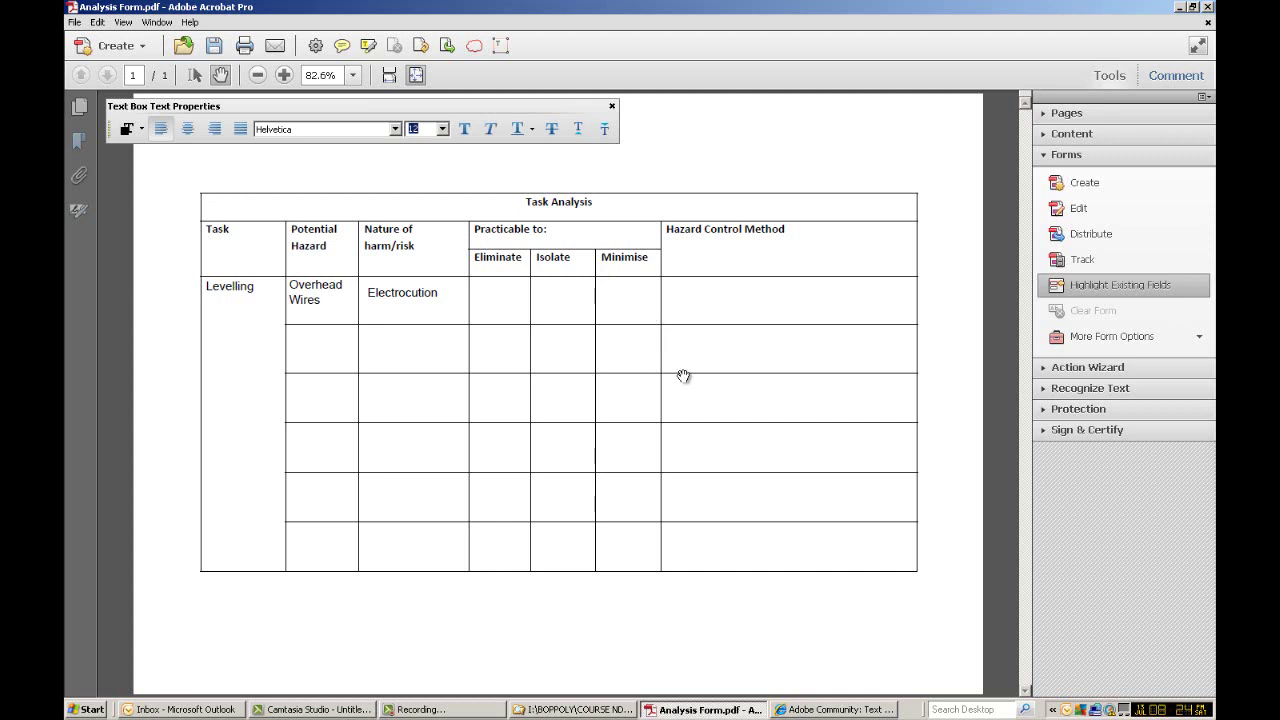
type("yrs")
key("BackSpace")
key("BackSpace")
- Add a text box in the first Hazard Control Method cell reading "Remove leaves from staff so it is no more than 2 meters high. Exercise Caution."
left_click(500, 45)
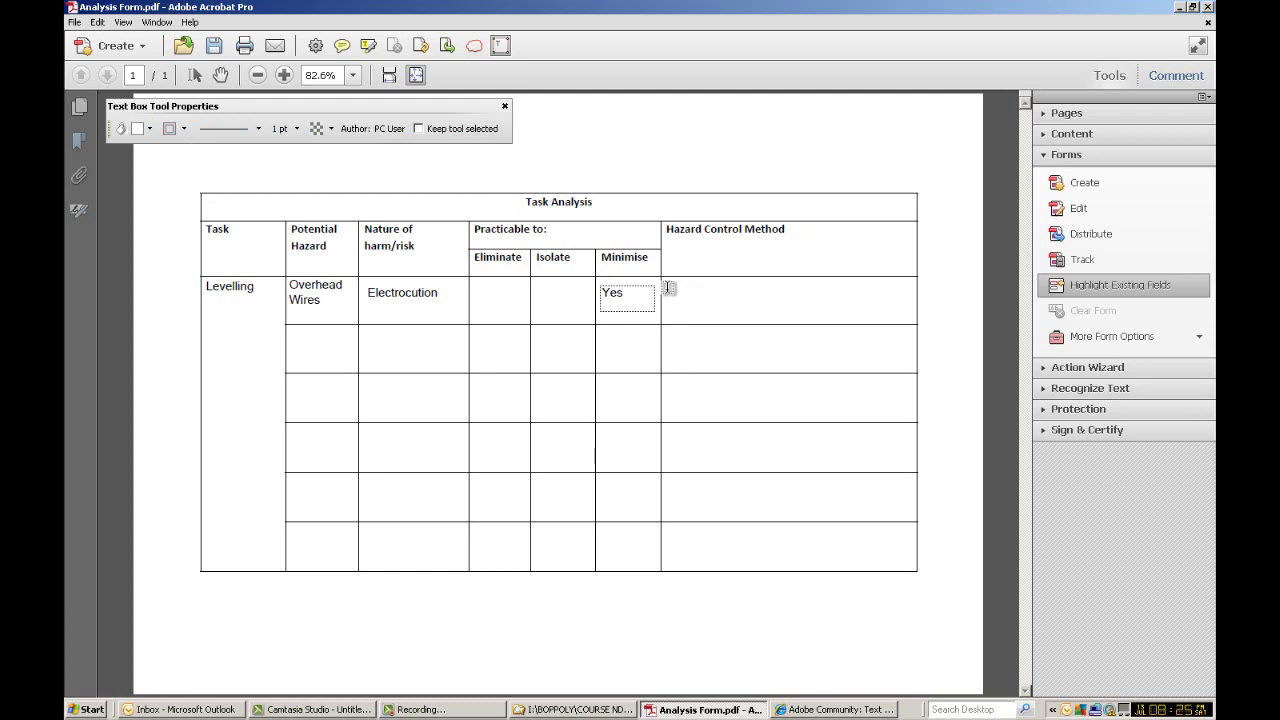
left_click(914, 306)
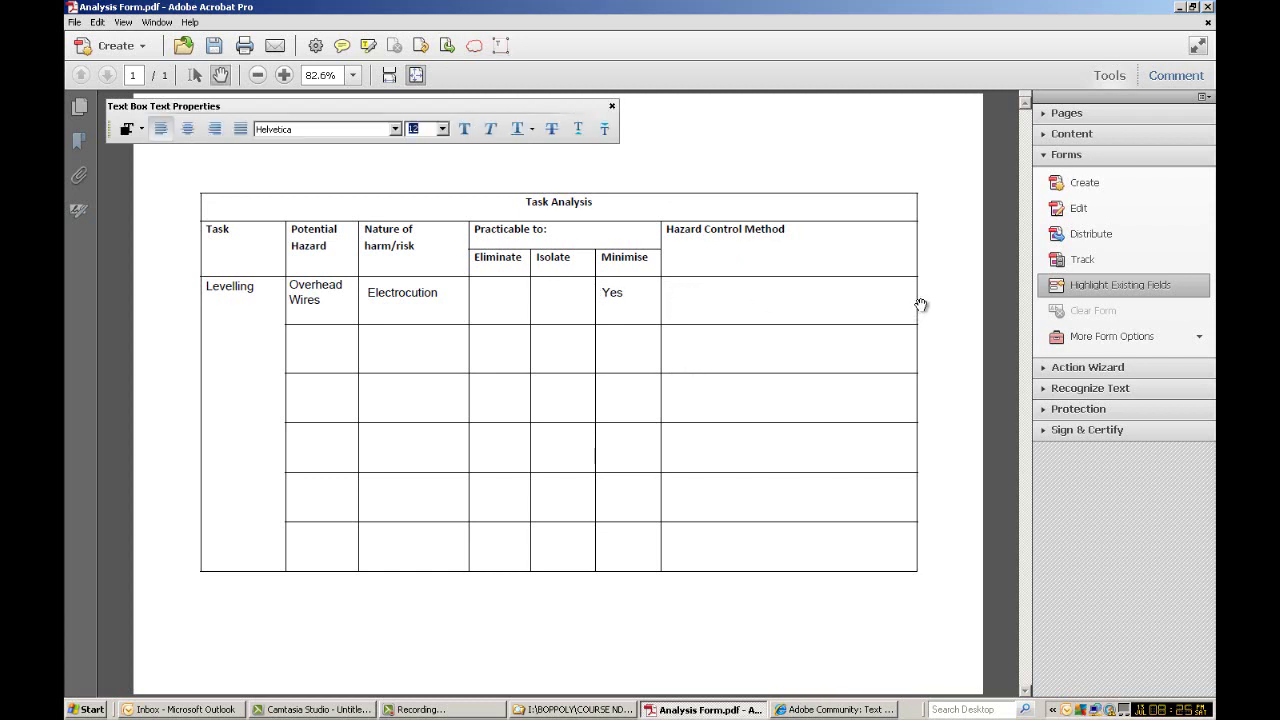
type("Remove leaves from sta")
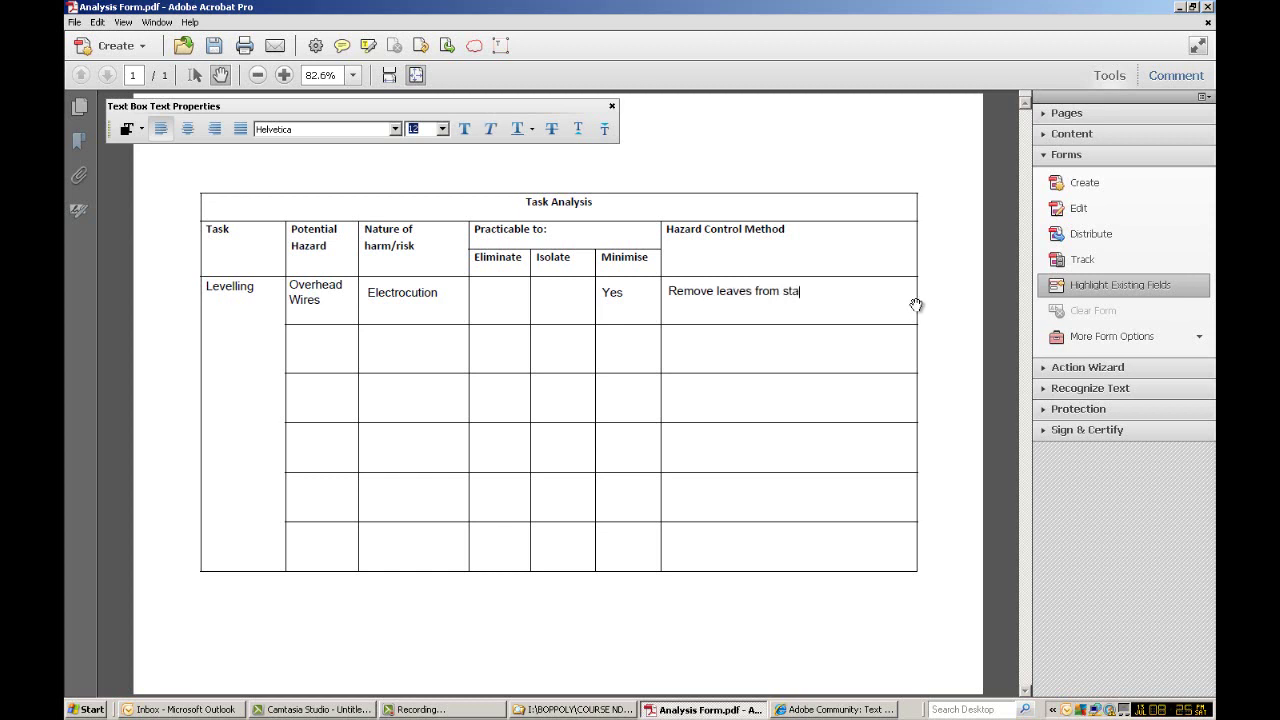
type("so it is no more than 2")
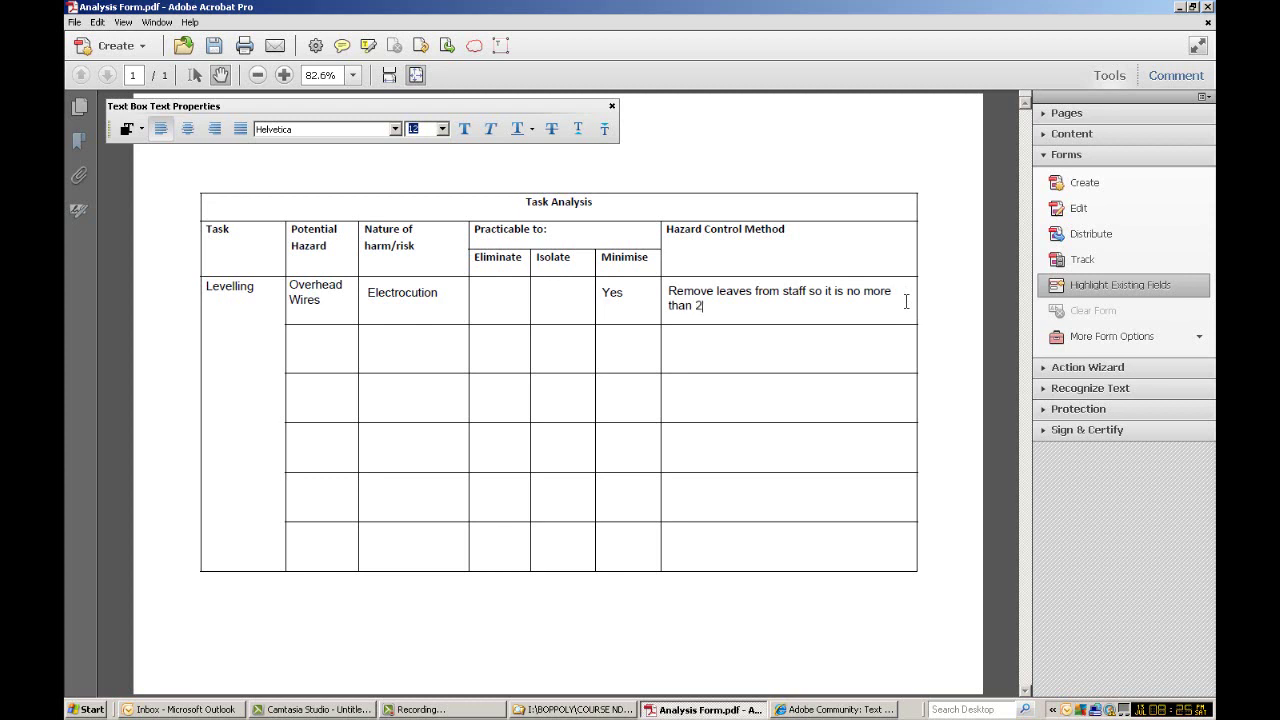
type(" meters high.  Exec")
key("BackSpace")
type("rcise ")
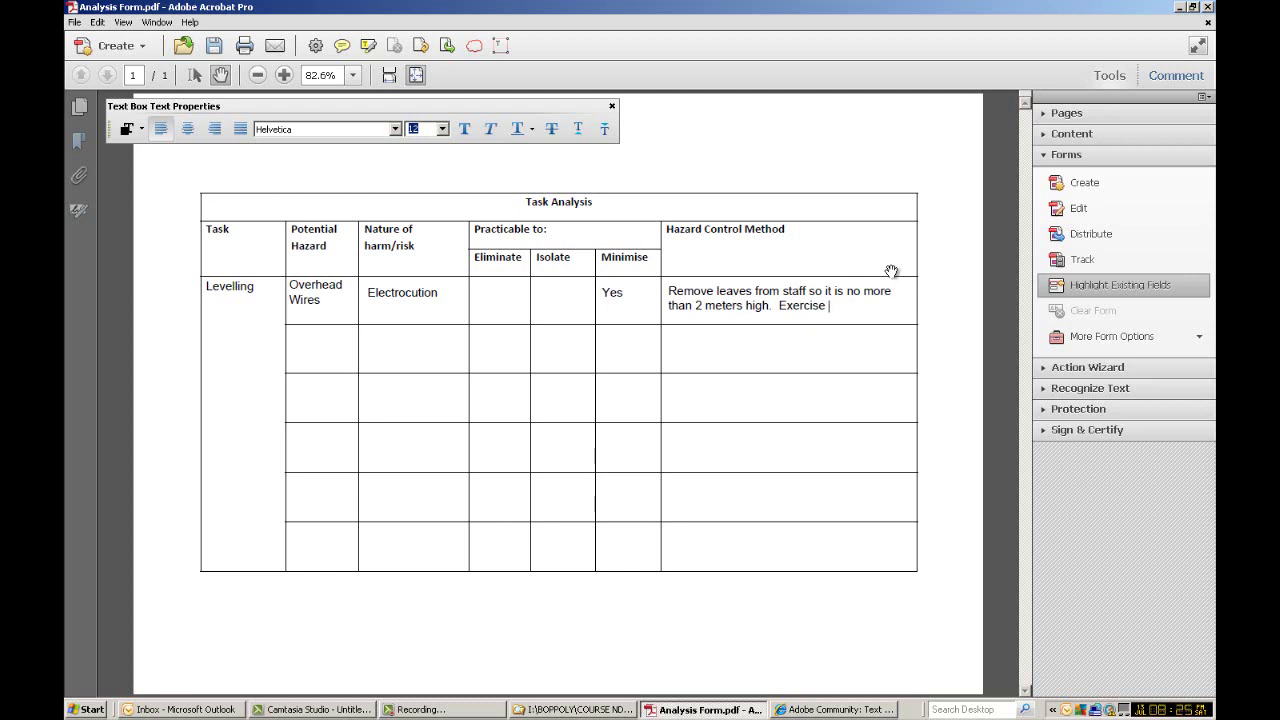
type("Caution")
type(".")
- Save the completed form as a new PDF named "130707 Greerton Park JSA" in the TEMP folder
left_click(74, 22)
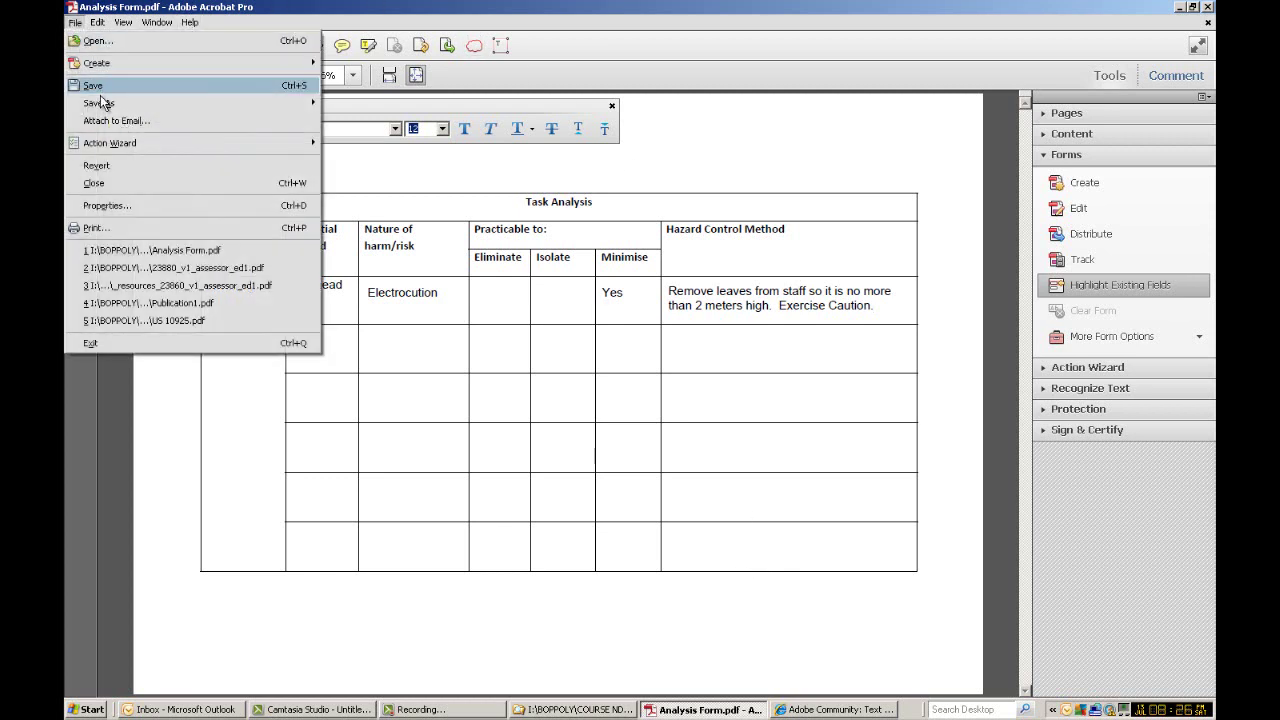
mouse_move(103, 103)
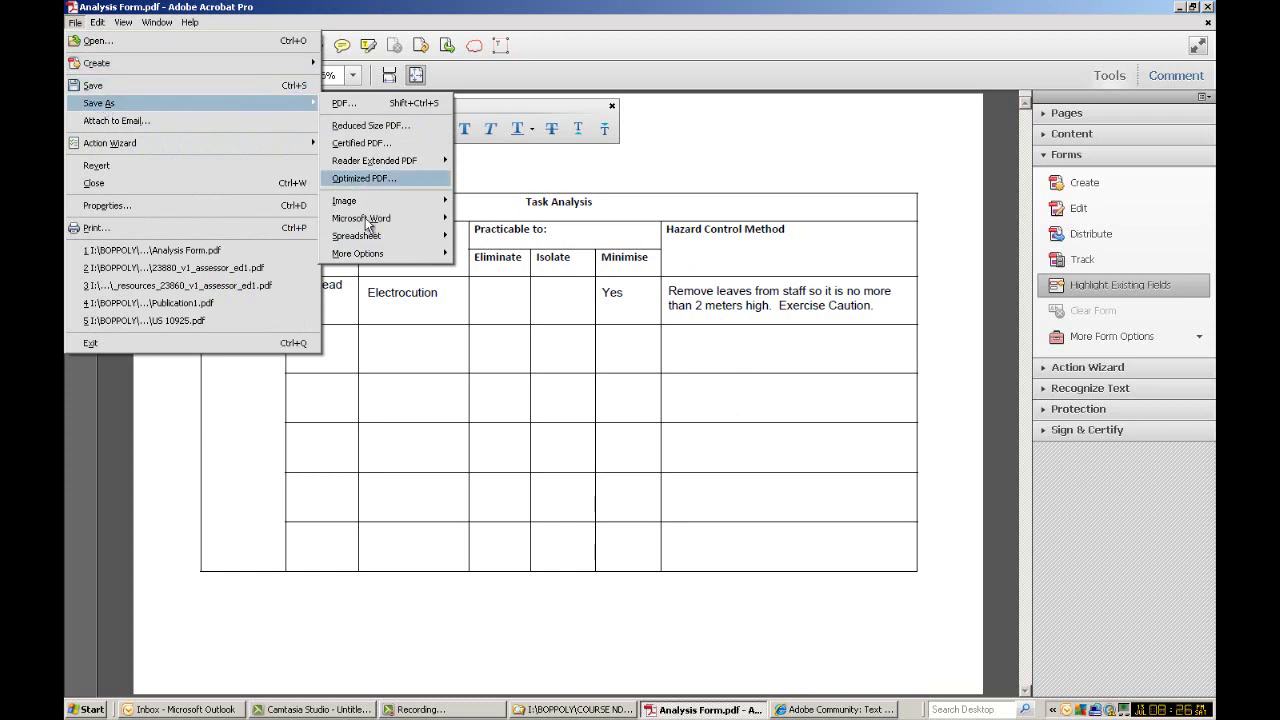
left_click(340, 108)
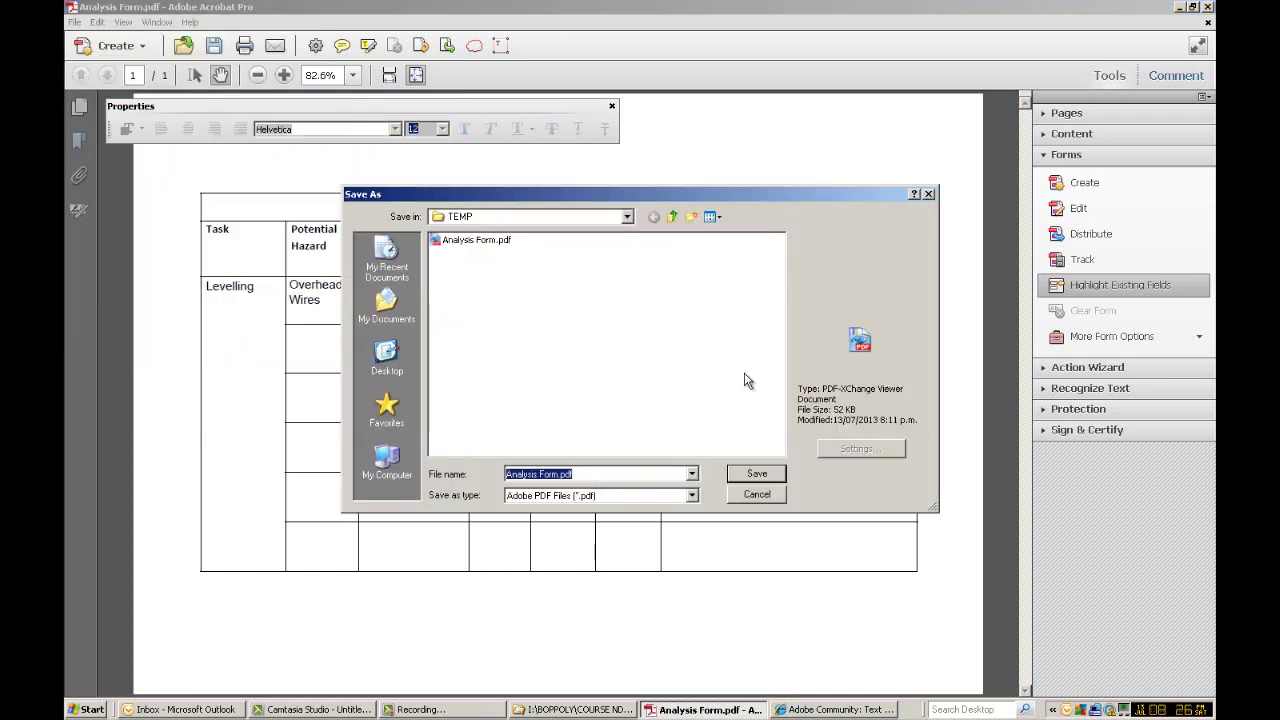
left_click(556, 476)
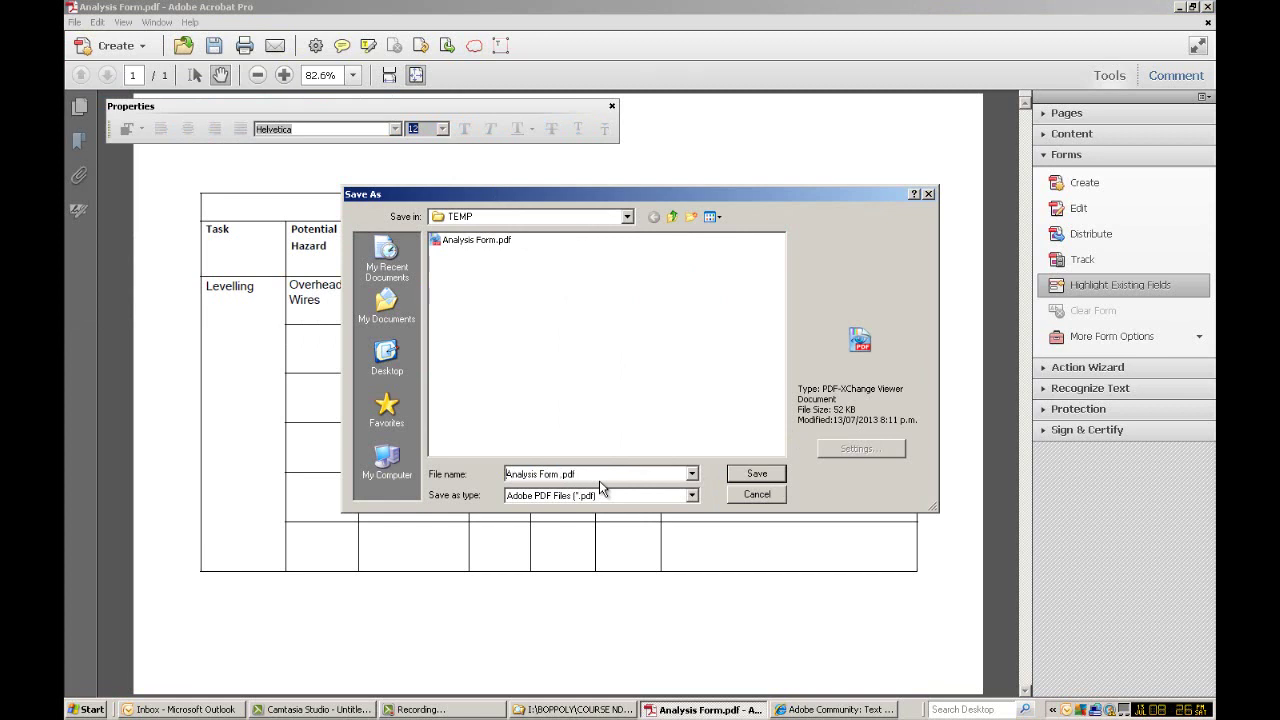
type("130707 Greerton Park")
key("Delete")
key("Delete")
key("Delete")
key("Delete")
key("Delete")
key("Delete")
key("Delete")
key("Delete")
key("Delete")
key("Delete")
key("Delete")
key("Delete")
key("Delete")
key("Delete")
type("JSAA")
key("BackSpace")
left_click(771, 472)
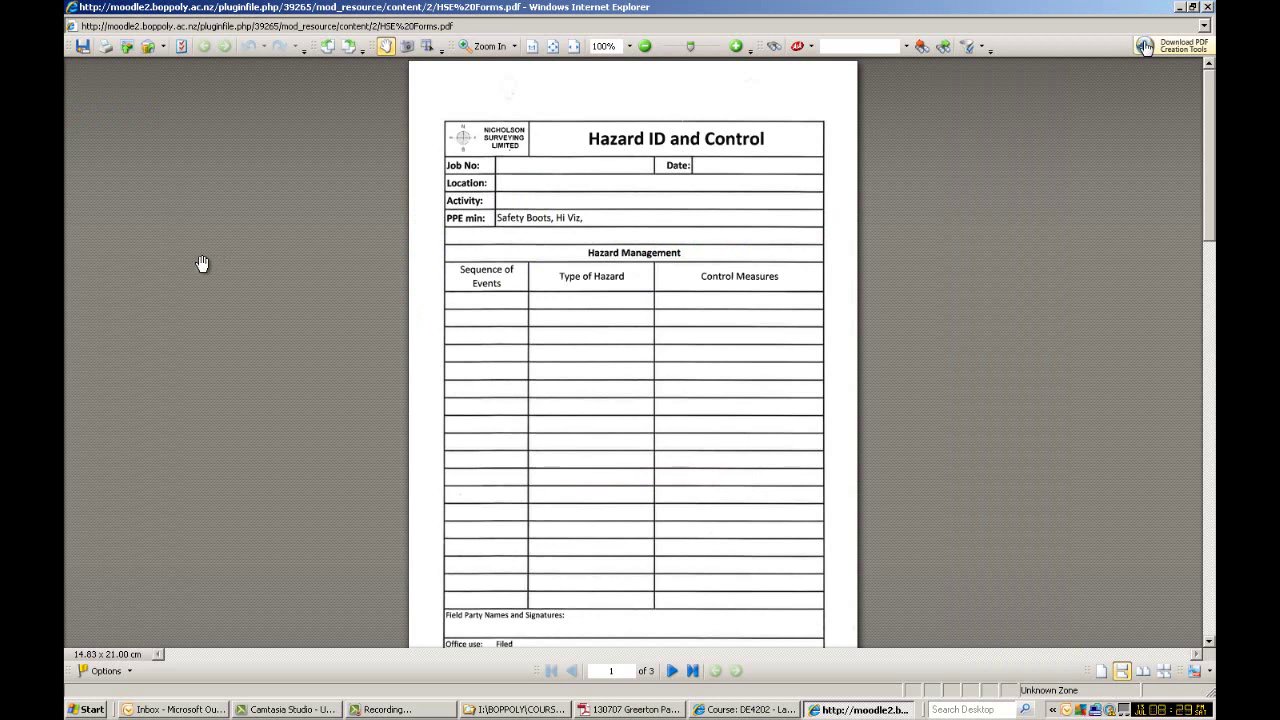
- In Internet Explorer, look through the HSE Forms PDF, from the blank Hazard ID and Control pages to the handwritten GPS fieldwork example
scroll(202, 261, "down", 1)
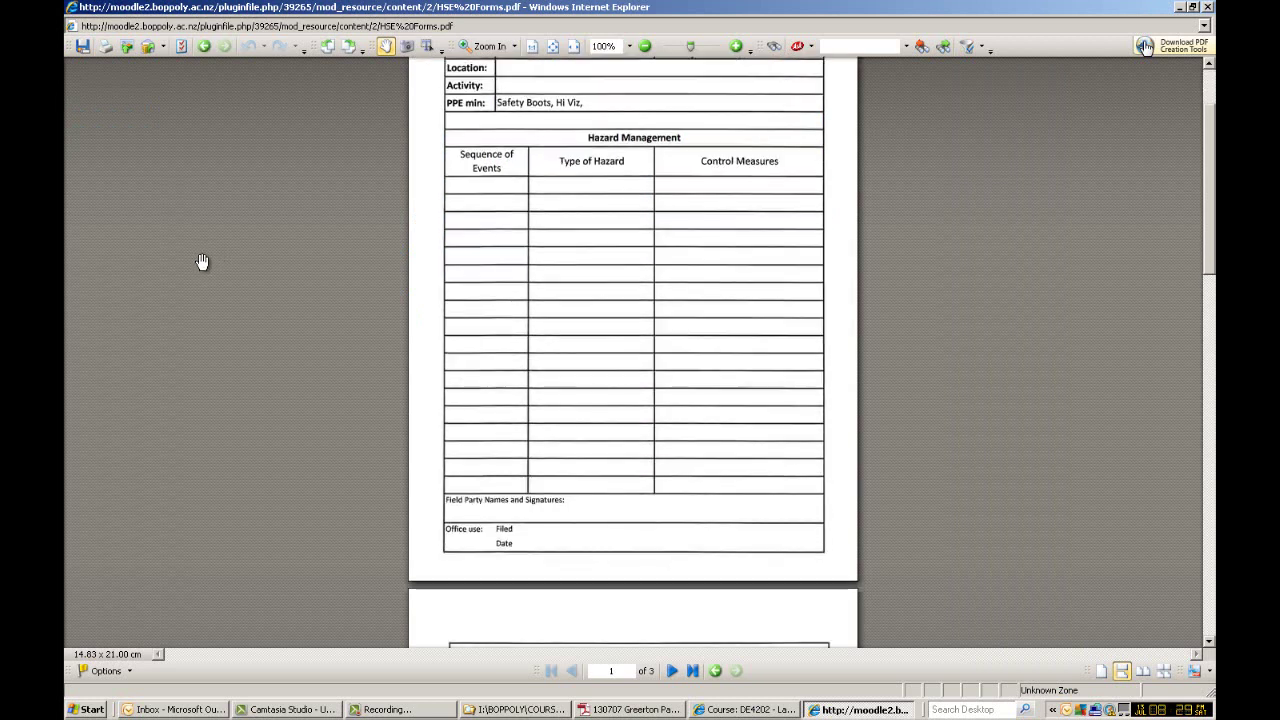
scroll(202, 261, "down", 2)
scroll(202, 261, "down", 1)
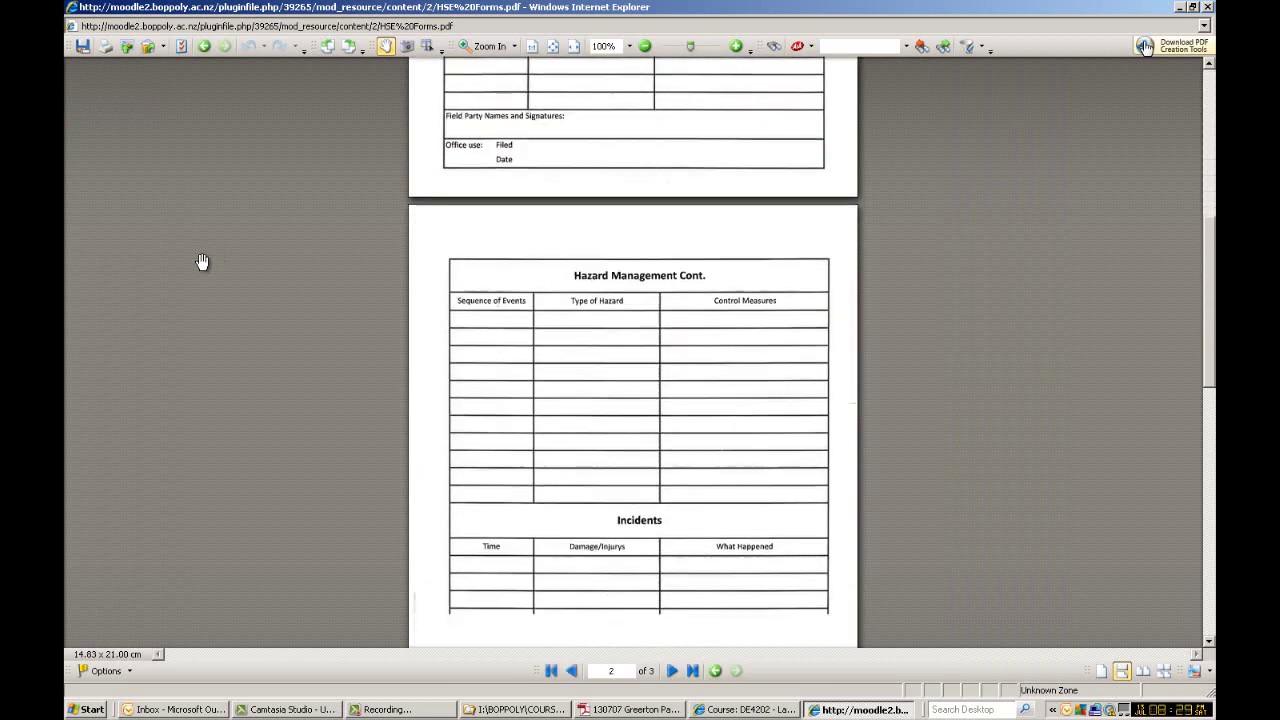
scroll(202, 261, "down", 1)
scroll(202, 261, "down", 1)
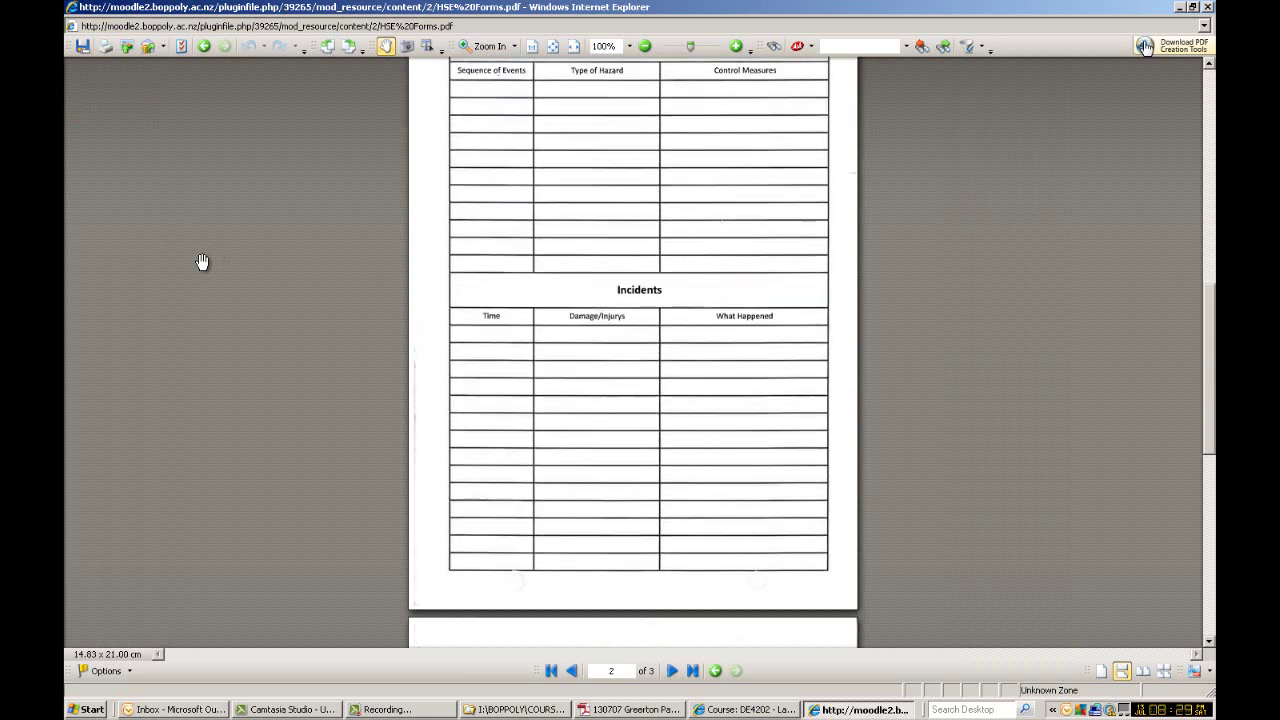
scroll(202, 261, "down", 1)
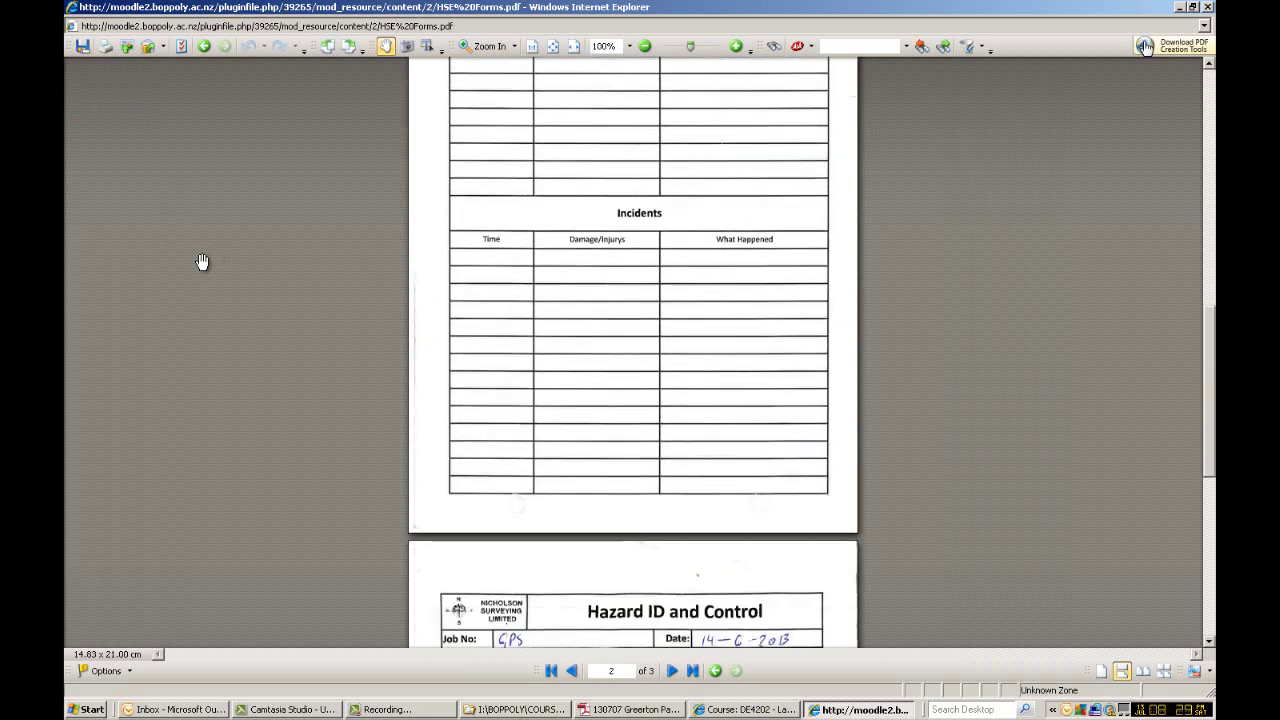
scroll(202, 261, "up", 2)
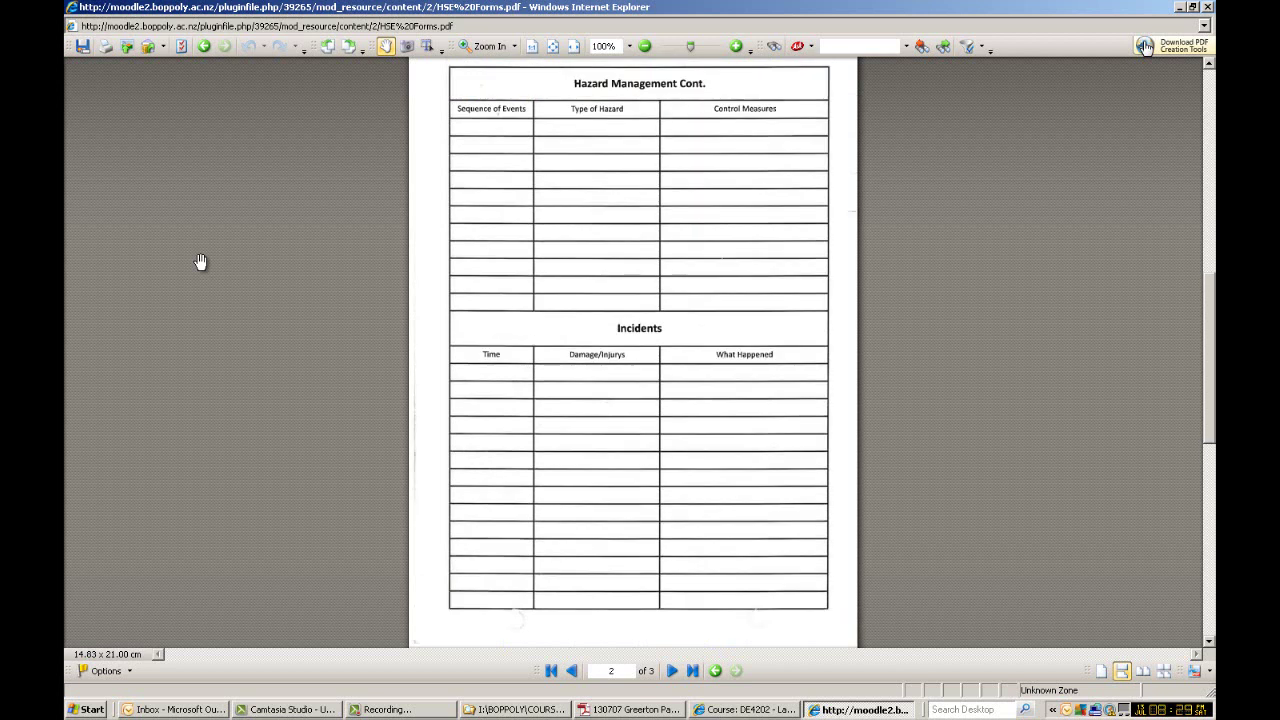
scroll(200, 262, "down", 5)
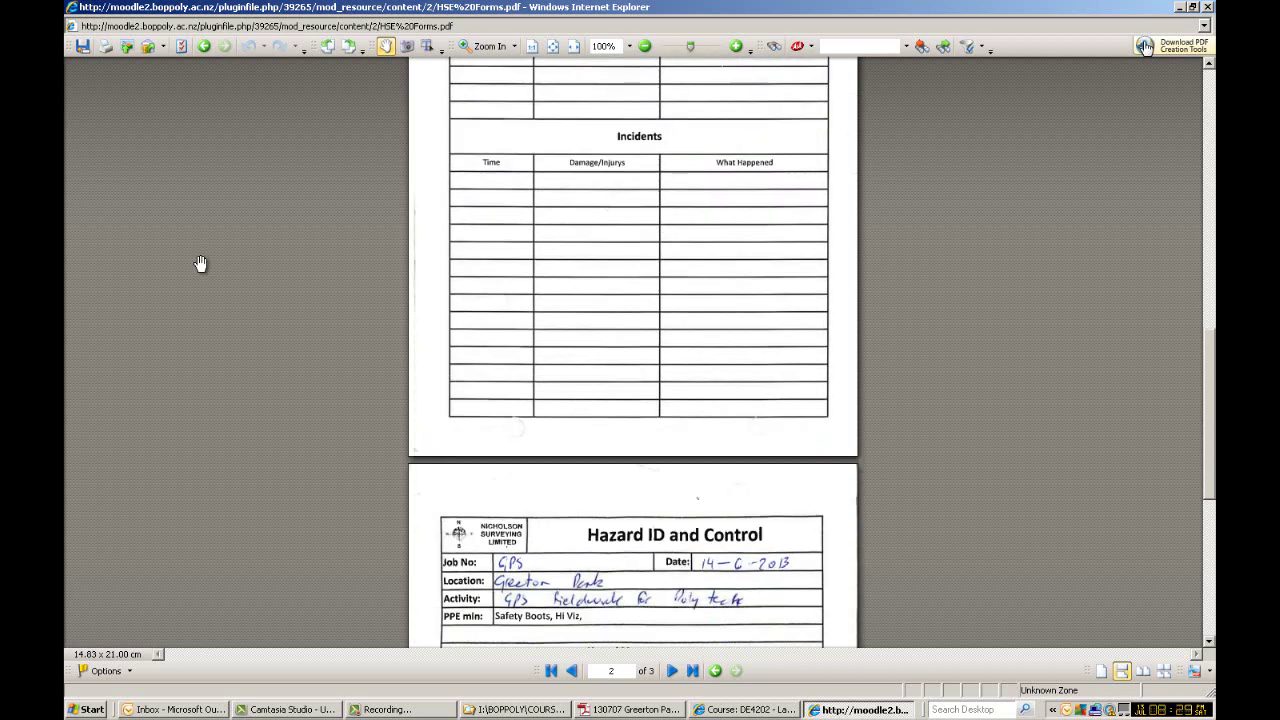
scroll(200, 263, "down", 1)
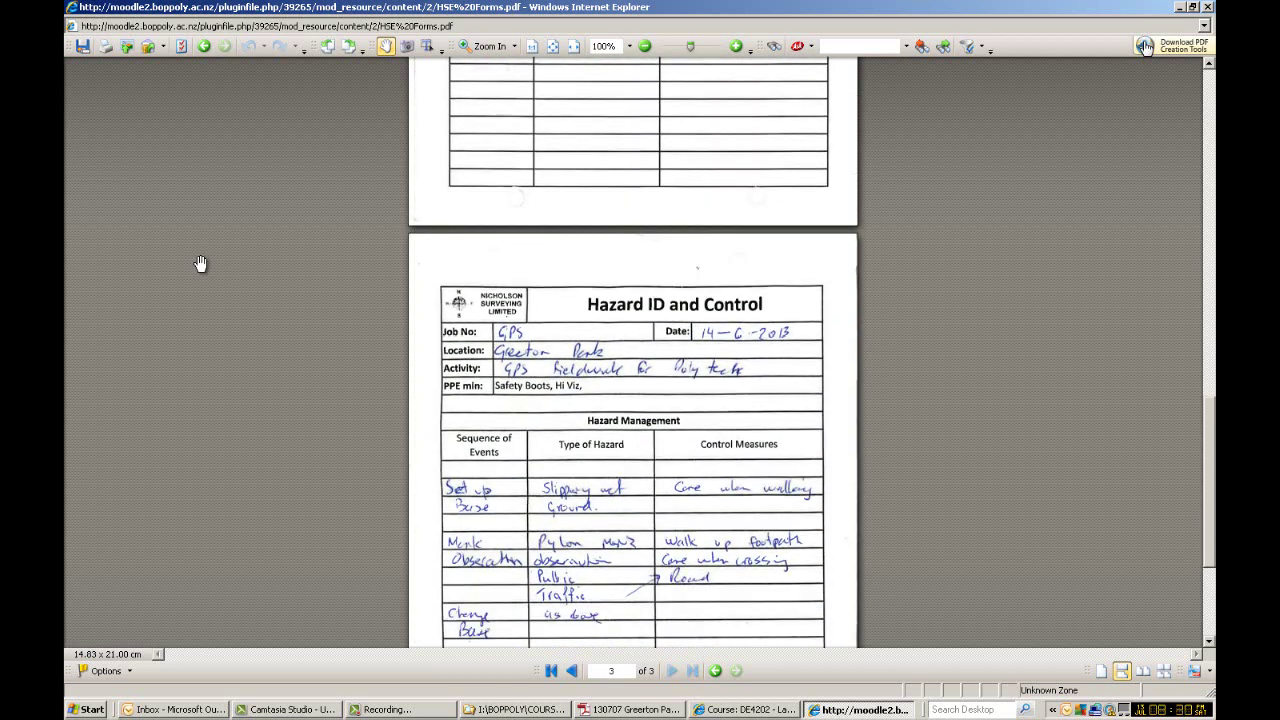
scroll(200, 263, "down", 2)
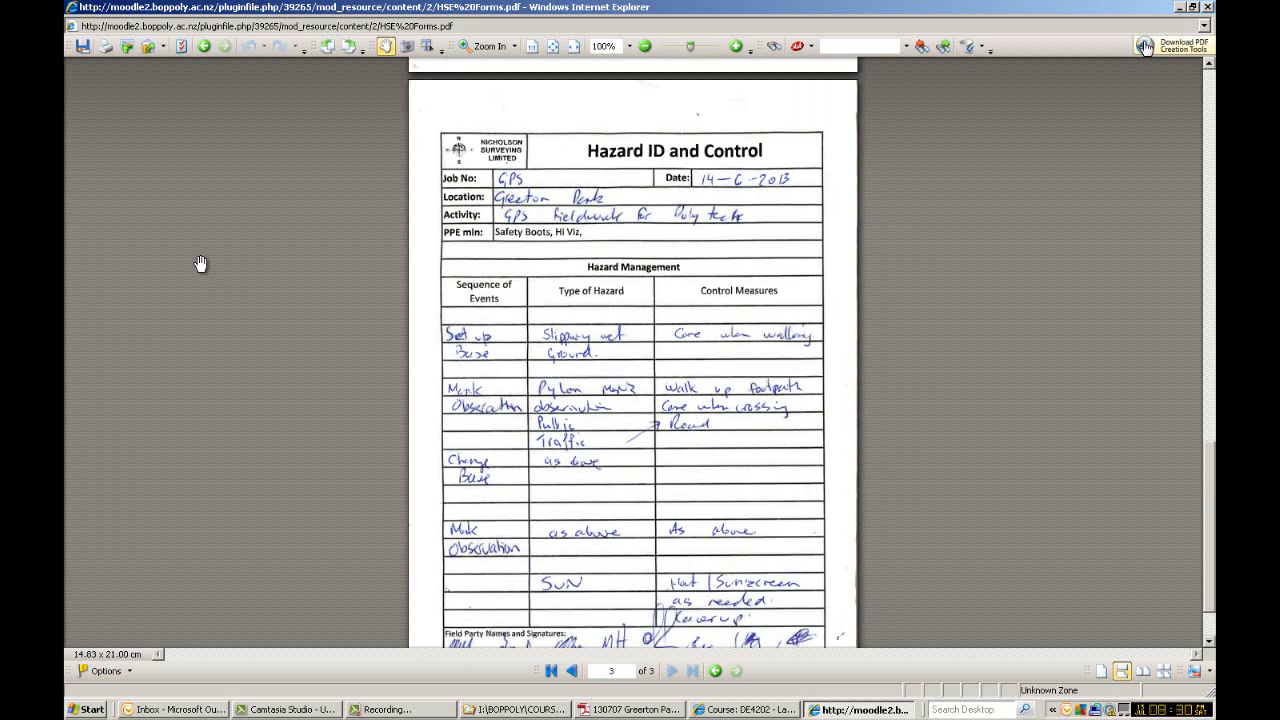
scroll(200, 263, "down", 2)
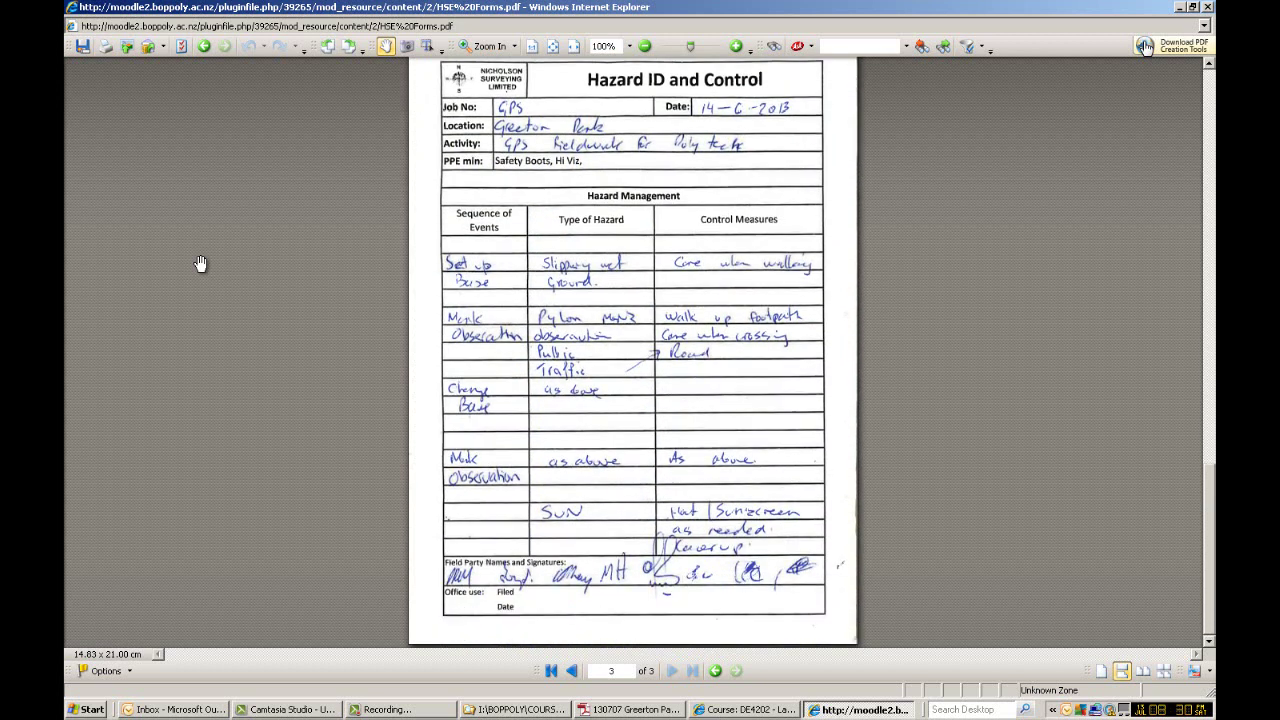